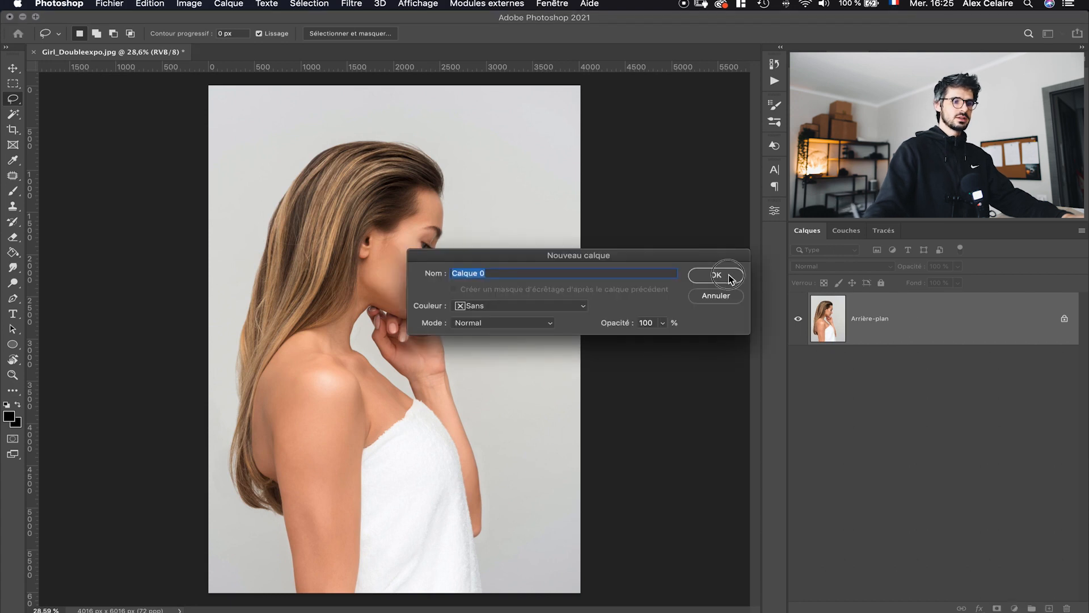
# - Confirm converting the background into an editable layer named Calque 0
pyautogui.click(730, 276)
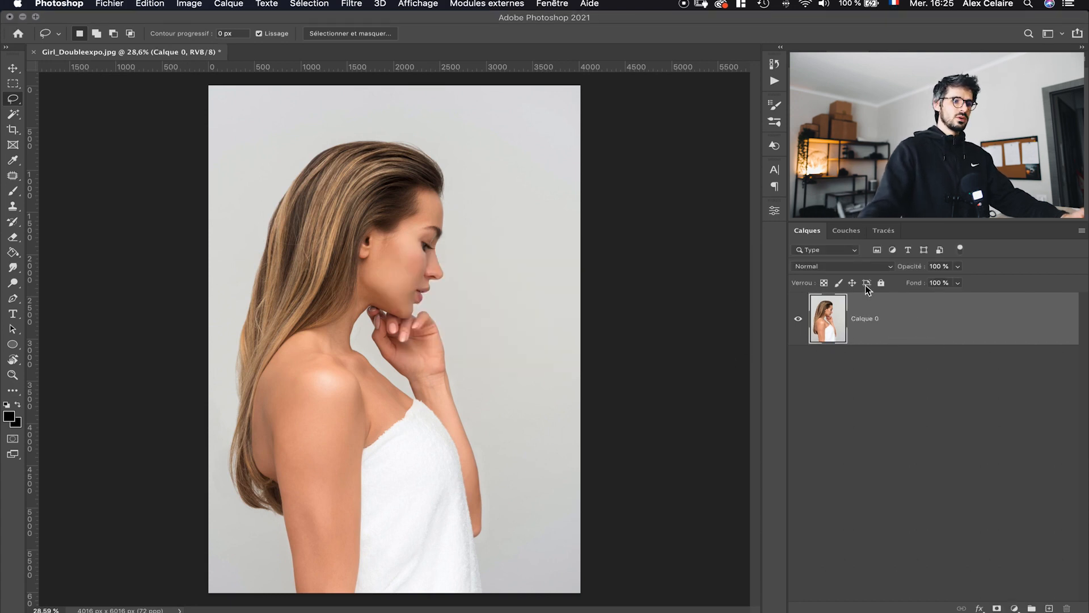
# - Duplicate the Bleu channel as Bleu copie
pyautogui.click(849, 232)
pyautogui.click(893, 425)
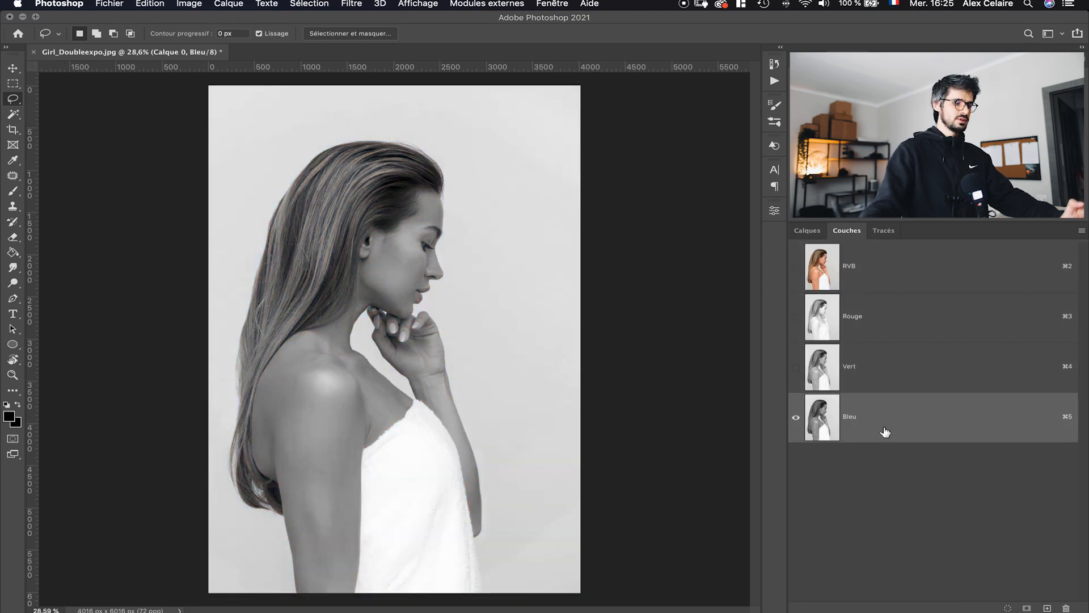
pyautogui.rightClick(893, 423)
pyautogui.click(930, 435)
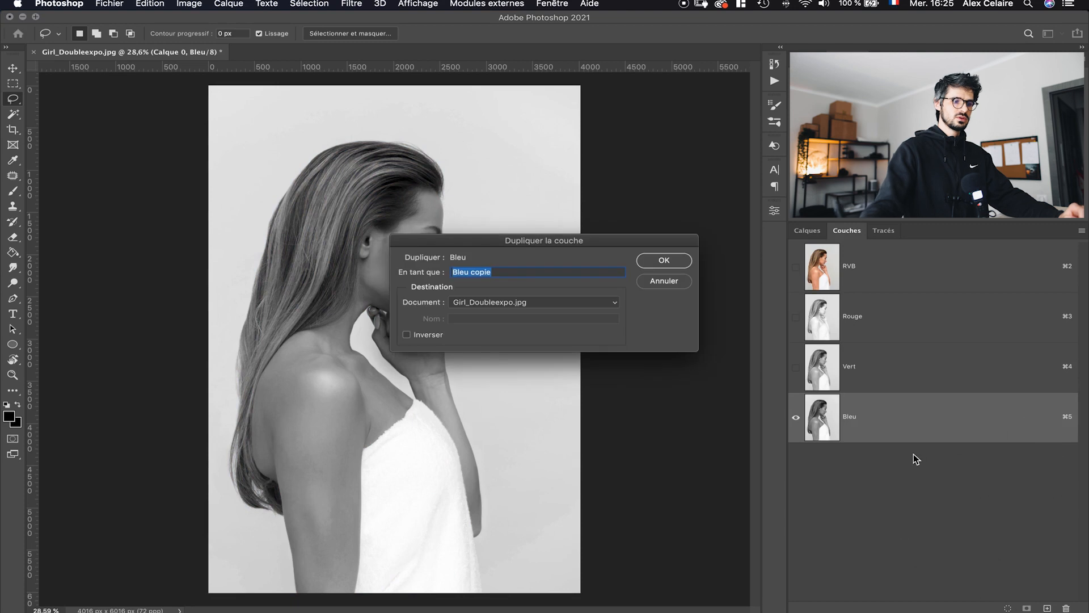
pyautogui.click(663, 260)
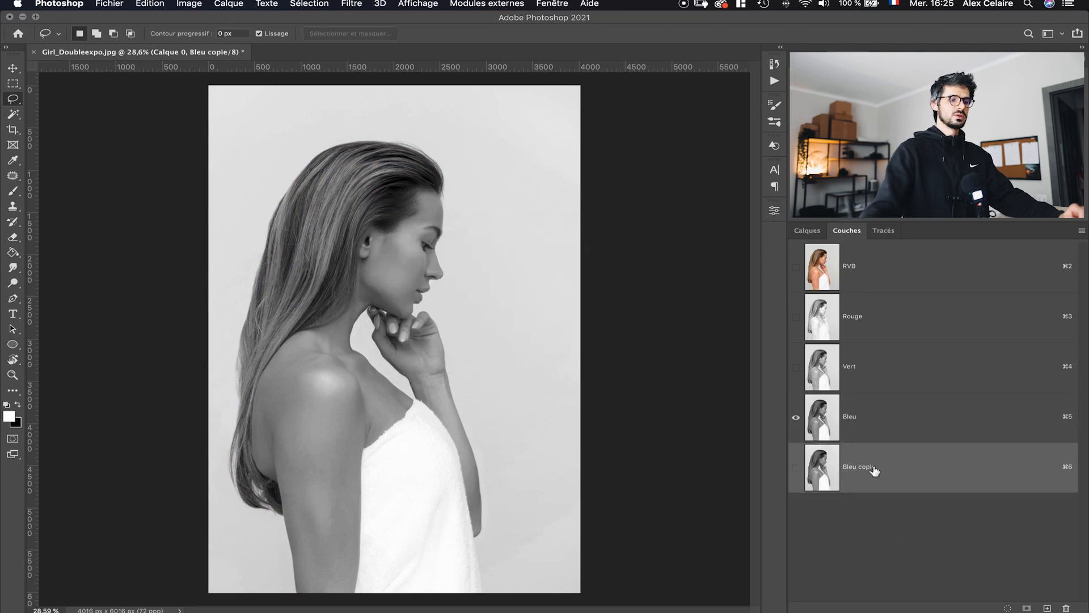
# - Apply Levels to the Bleu copie channel, raising the black and midtone inputs to turn the subject into a dark silhouette
pyautogui.click(816, 450)
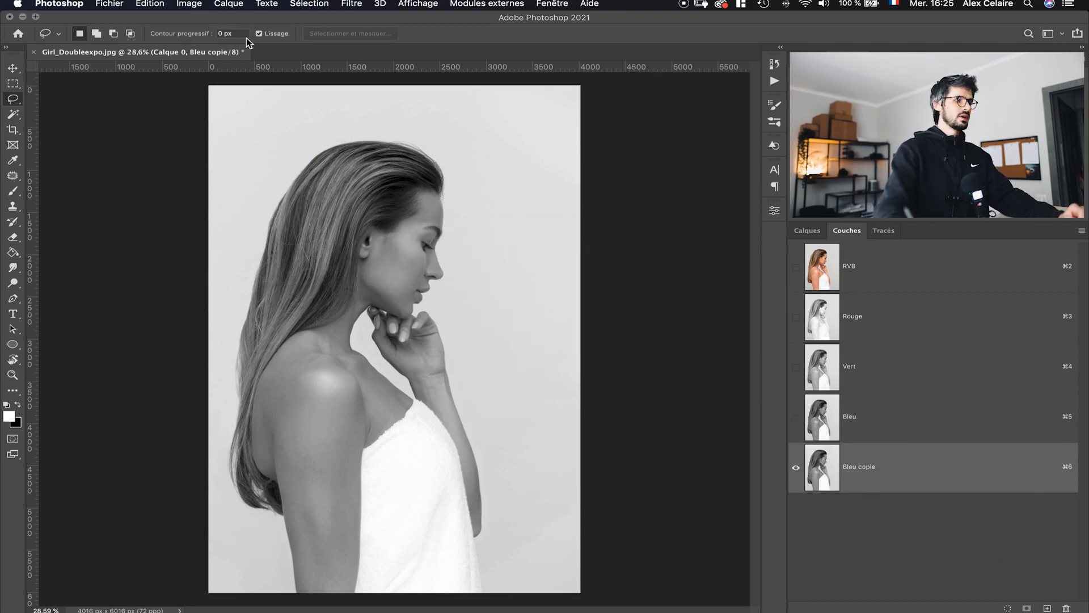
pyautogui.click(190, 4)
pyautogui.moveTo(204, 35)
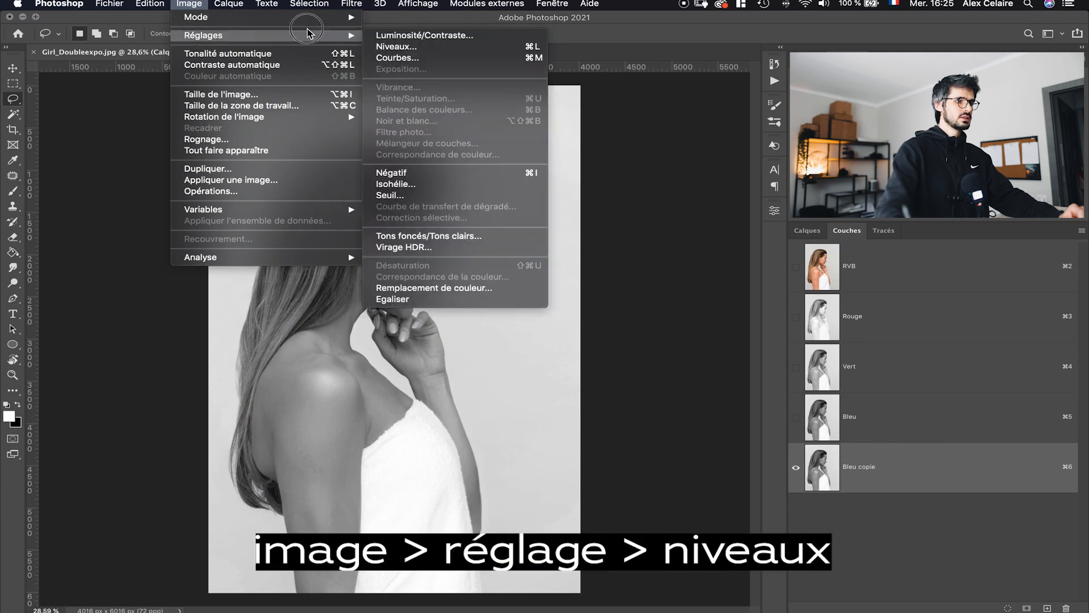
pyautogui.click(392, 46)
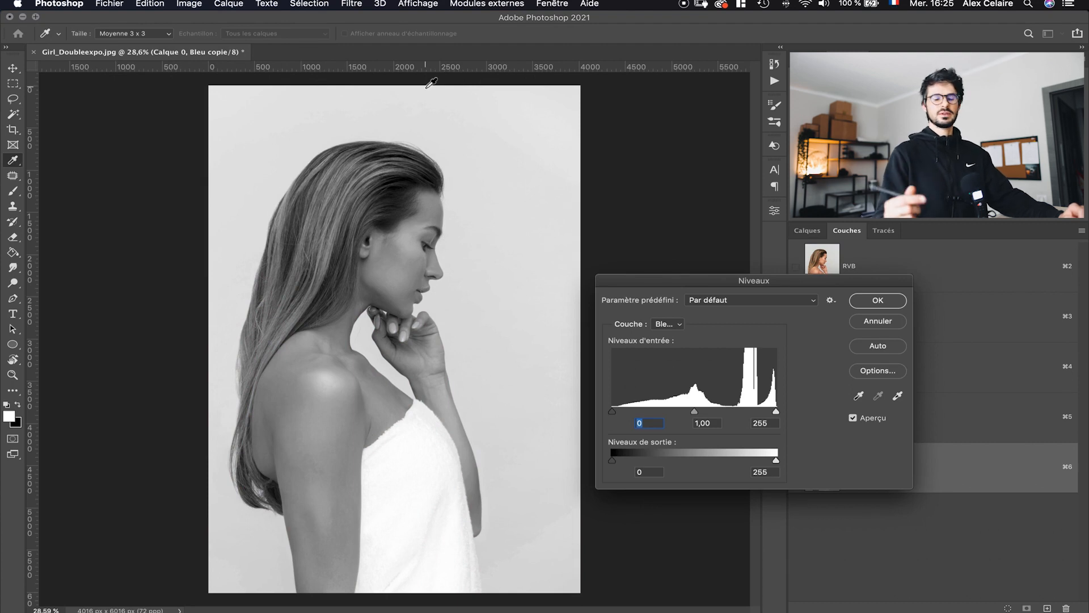
pyautogui.moveTo(694, 413); pyautogui.dragTo(743, 414)
pyautogui.moveTo(612, 413); pyautogui.dragTo(744, 414)
pyautogui.moveTo(729, 415)
pyautogui.mouseDown()
pyautogui.moveTo(739, 416)
pyautogui.moveTo(730, 423)
pyautogui.mouseUp()
pyautogui.click(878, 300)
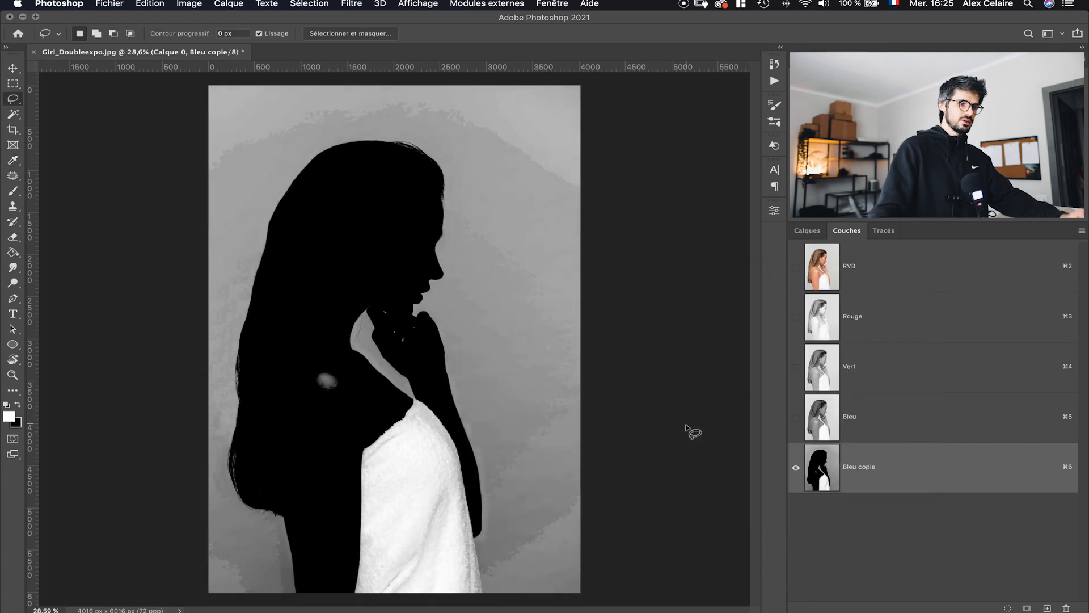
# - Select the dark silhouette with Color Range using the pipette and a tolerance of 77
pyautogui.click(325, 3)
pyautogui.click(318, 182)
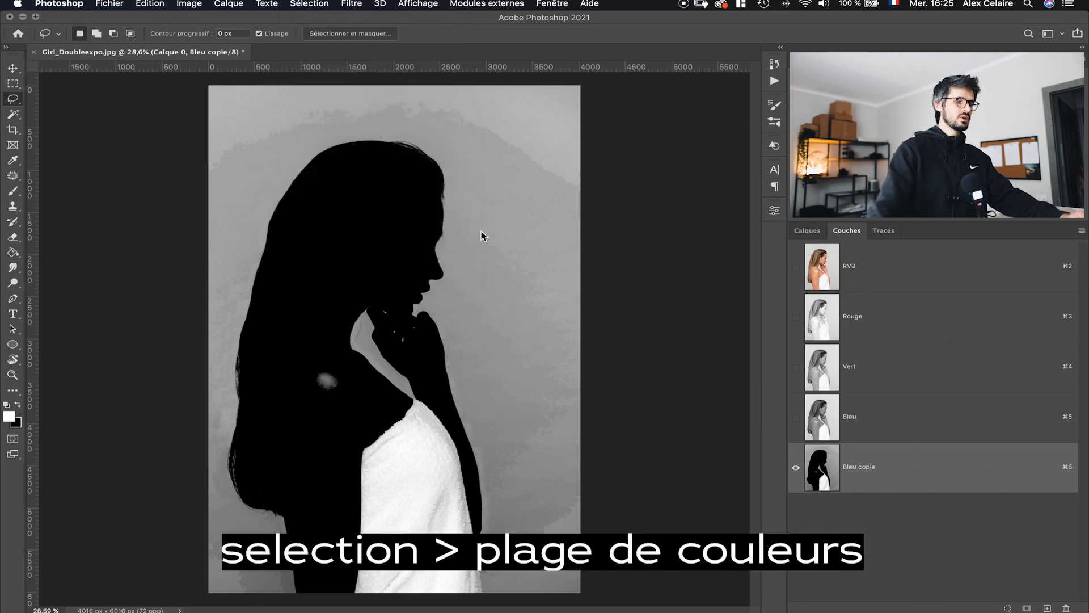
pyautogui.click(399, 271)
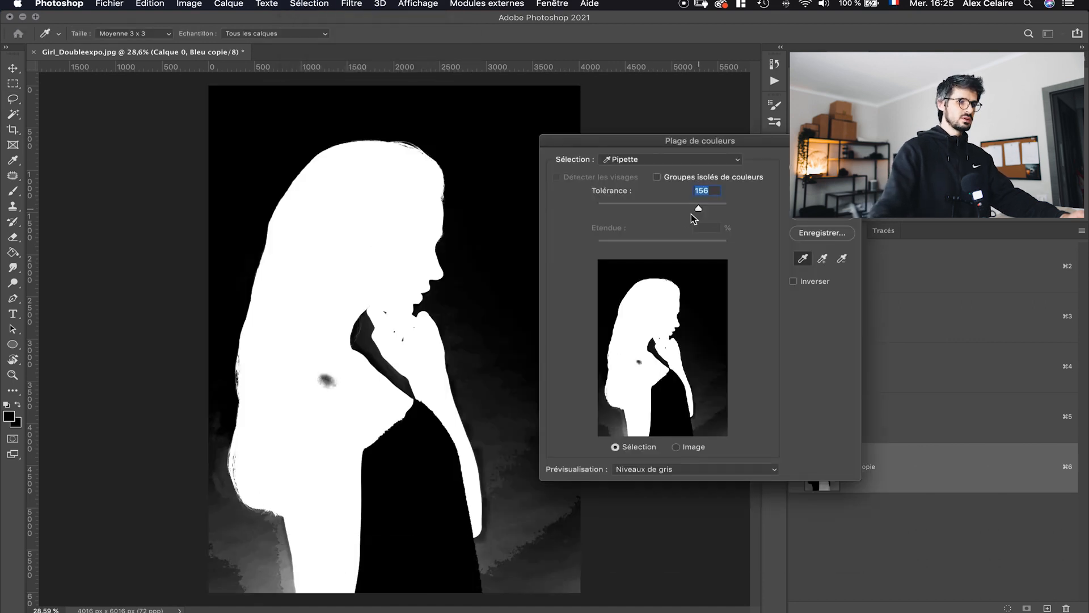
pyautogui.moveTo(685, 206); pyautogui.dragTo(649, 210)
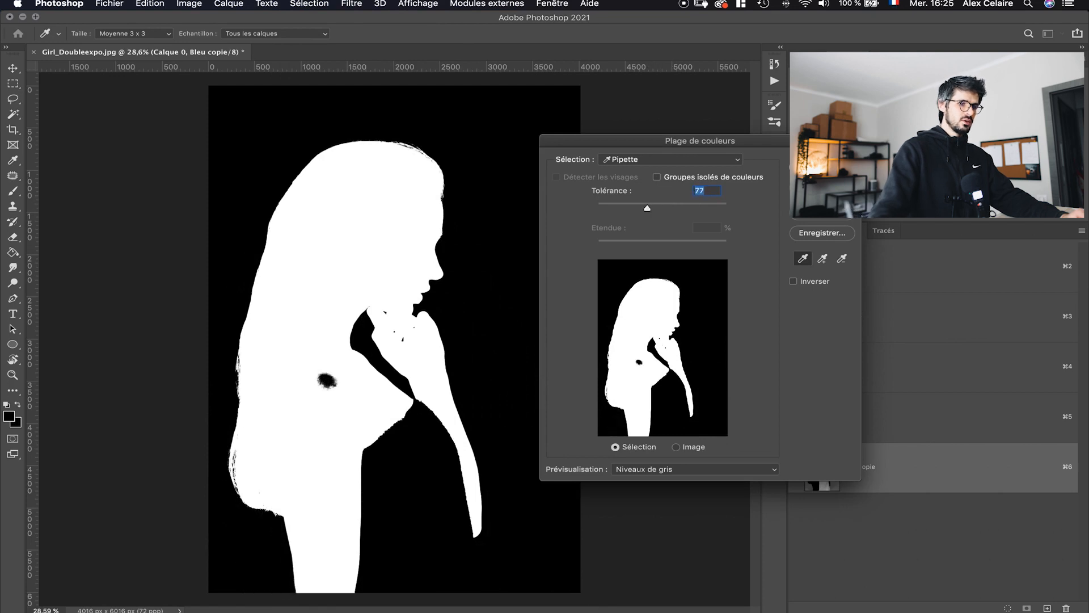
pyautogui.press('Return')
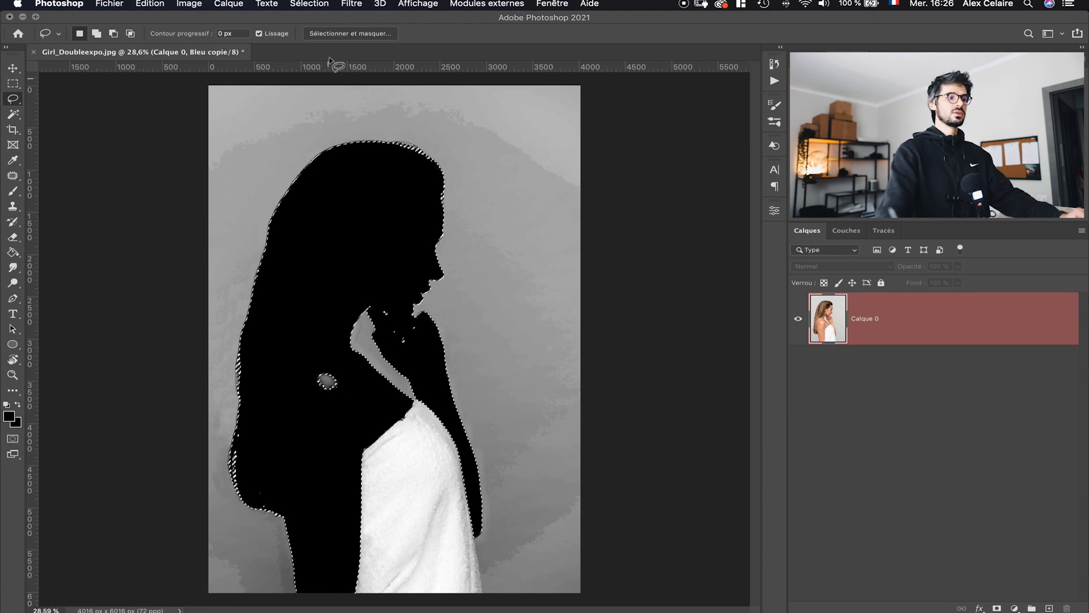
# - Open Select and Mask and brush along the hair edges with the Refine Edge tool
pyautogui.click(310, 4)
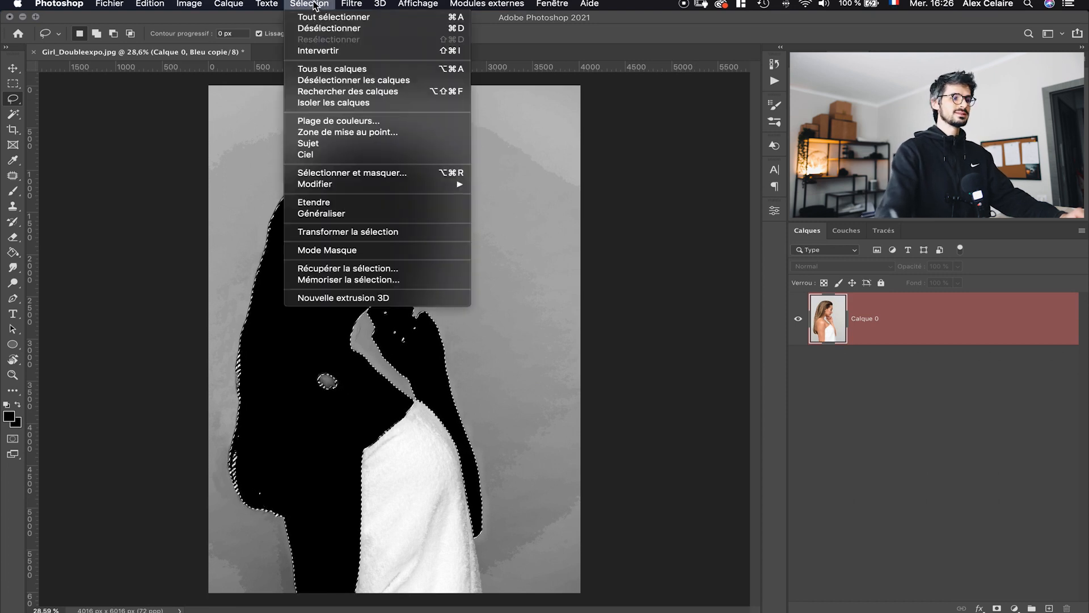
pyautogui.click(390, 176)
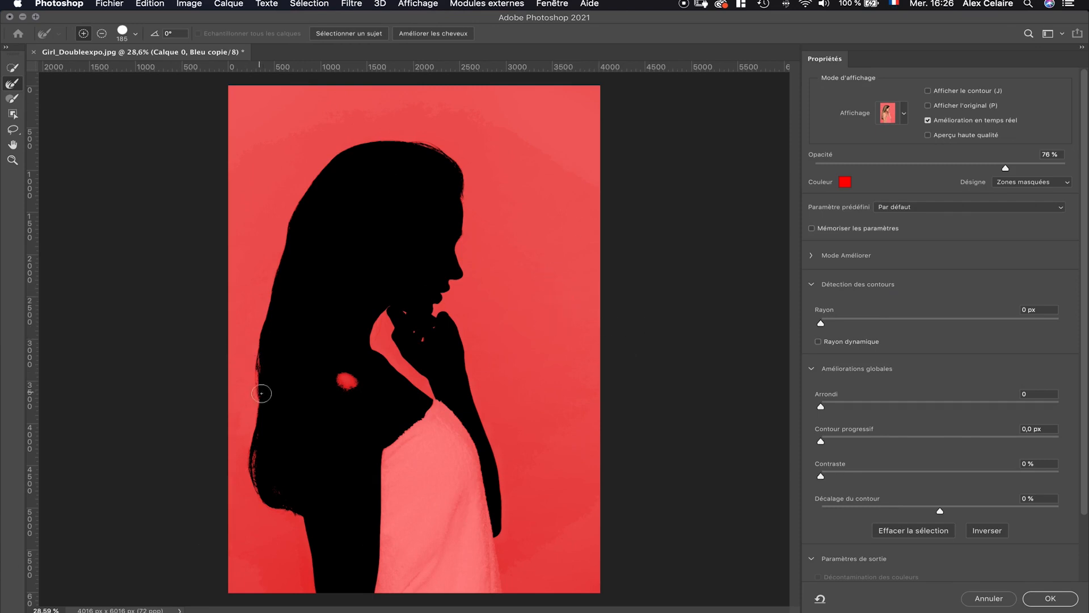
pyautogui.scroll(5, 251, 386)
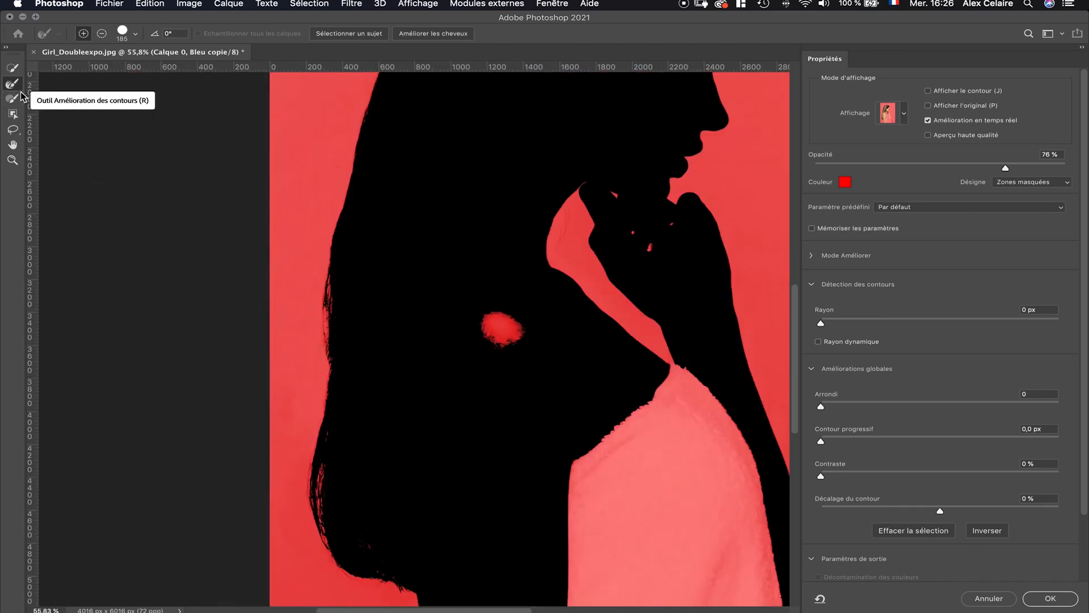
pyautogui.moveTo(322, 264); pyautogui.dragTo(325, 387)
pyautogui.moveTo(331, 458); pyautogui.dragTo(346, 559)
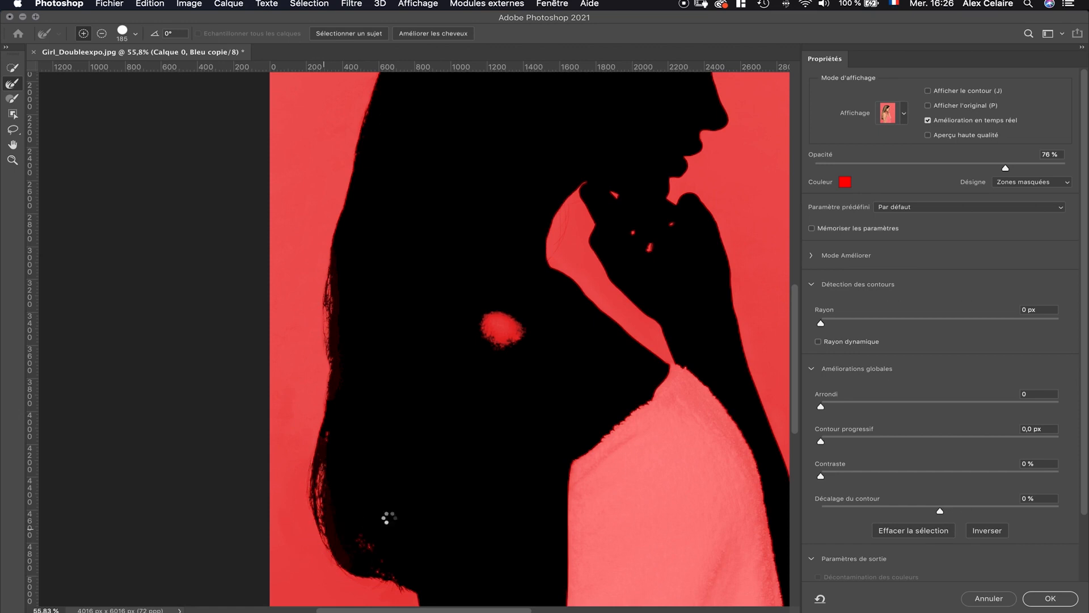
pyautogui.moveTo(794, 333); pyautogui.dragTo(794, 258)
pyautogui.moveTo(633, 139); pyautogui.dragTo(695, 161)
pyautogui.moveTo(725, 223); pyautogui.dragTo(726, 233)
pyautogui.moveTo(794, 284); pyautogui.dragTo(771, 454)
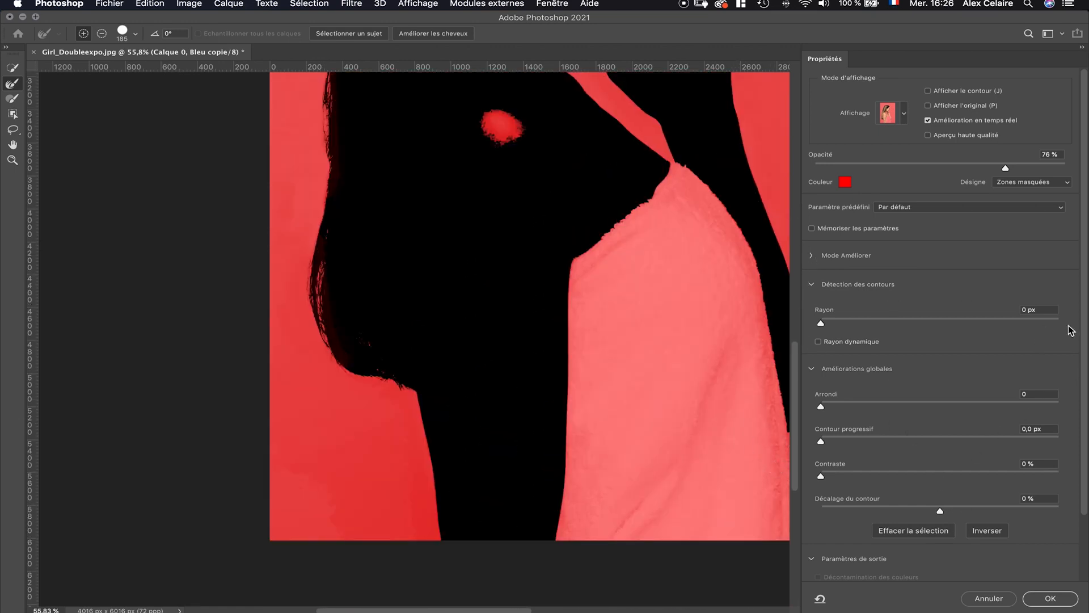
# - Keep the output set to Sélection and apply the refined selection
pyautogui.scroll(-3, 1074, 349)
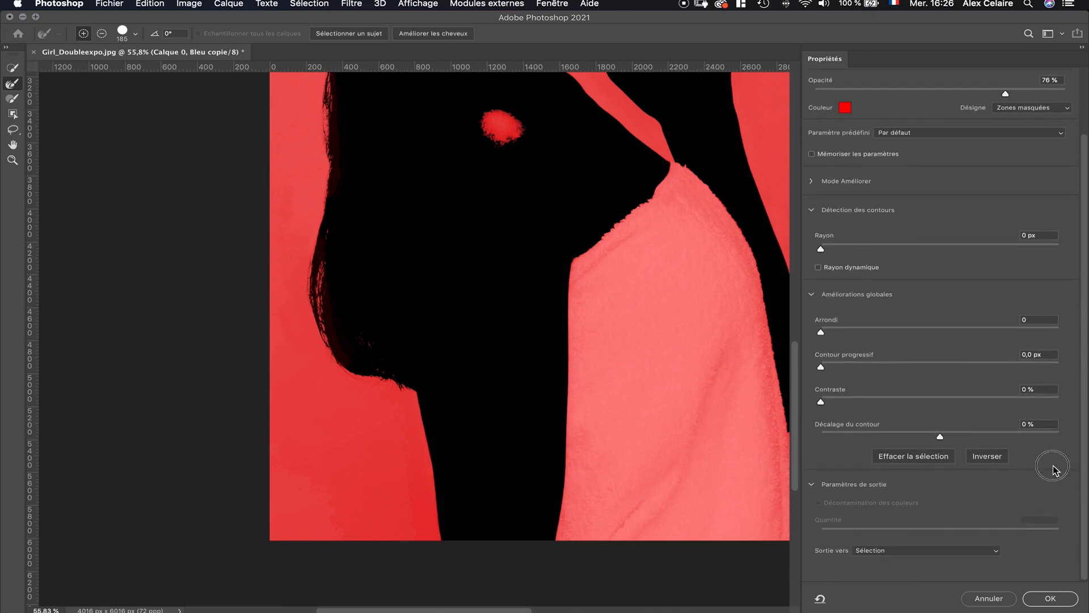
pyautogui.click(868, 553)
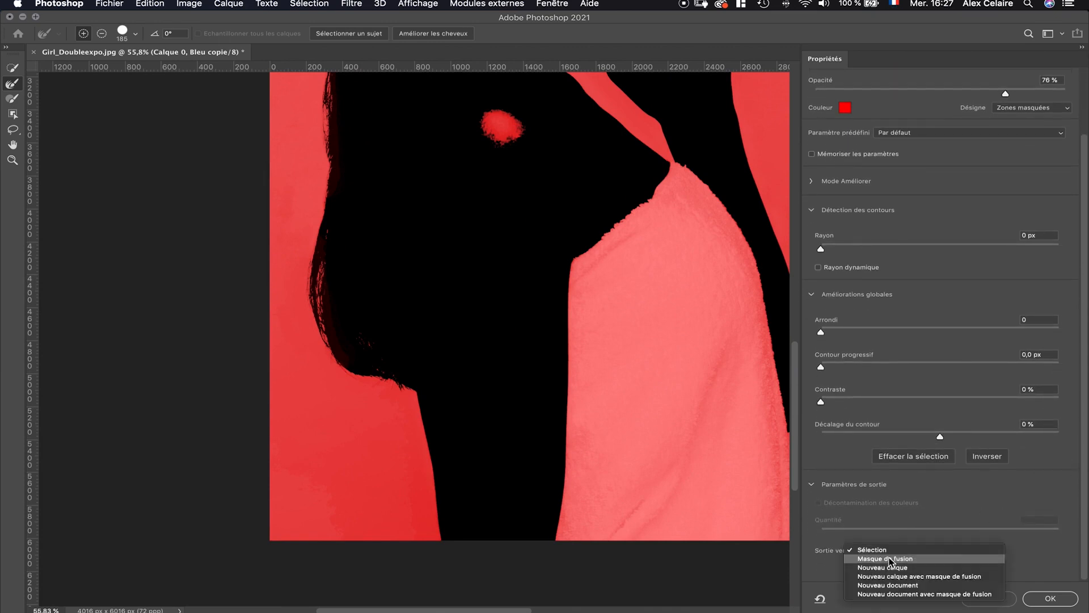
pyautogui.click(908, 550)
pyautogui.click(1046, 598)
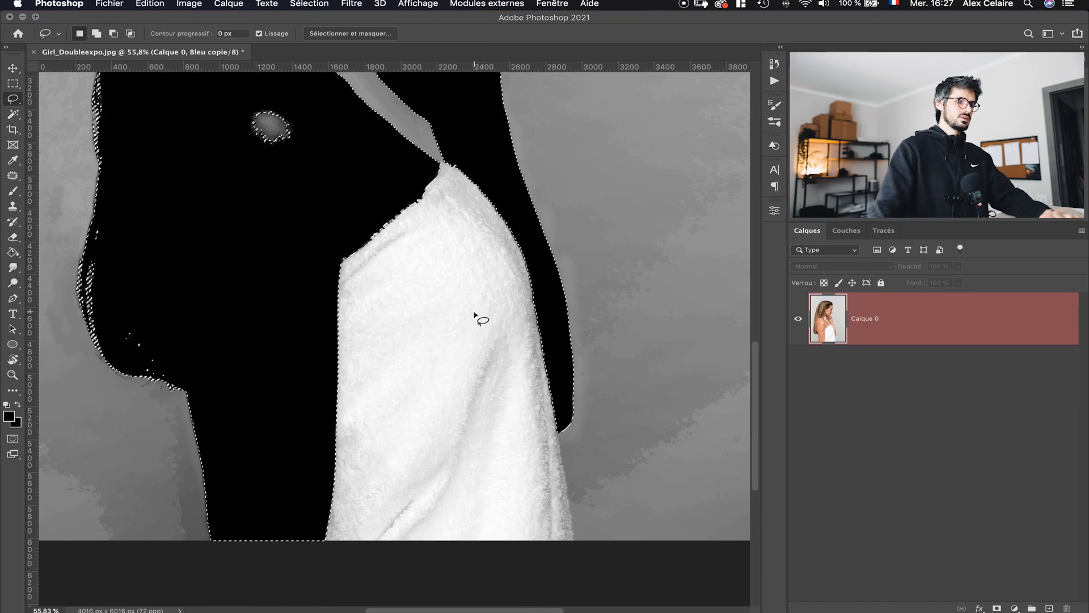
# - Show the full-colour RGB channels with Bleu copie hidden and return to the layers list
pyautogui.scroll(10, 476, 316)
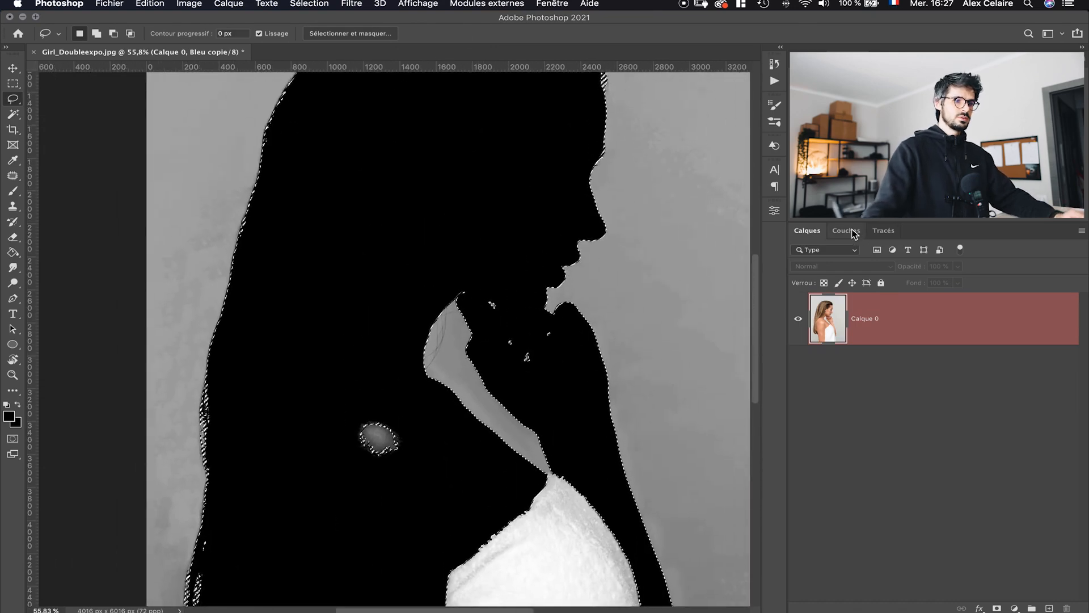
pyautogui.click(834, 231)
pyautogui.click(796, 367)
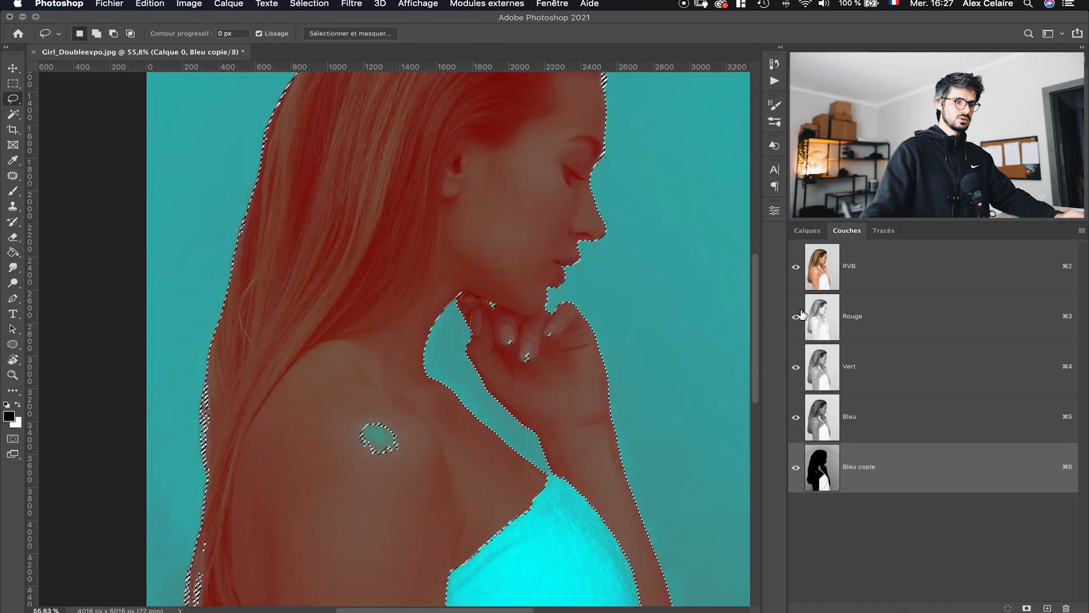
pyautogui.click(796, 267)
pyautogui.click(795, 467)
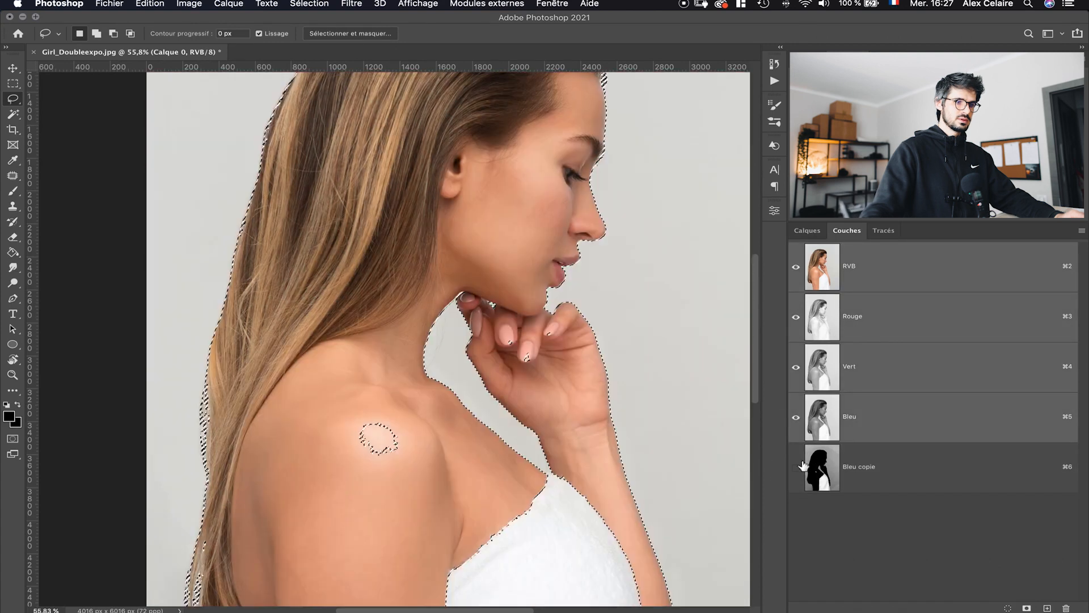
pyautogui.click(807, 230)
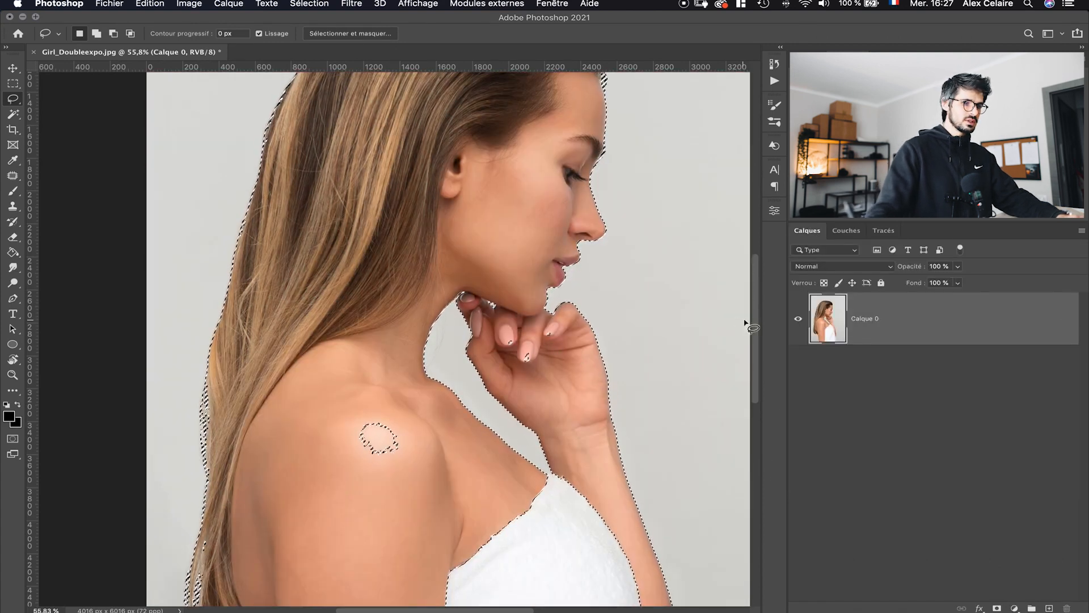
# - Remove the stray selection patches on the shoulder and around the fingers with the Lasso tool
pyautogui.hotkey('ctrl', 'd')
pyautogui.scroll(-2, 753, 335)
pyautogui.hotkey('ctrl', 'shift', 'd')
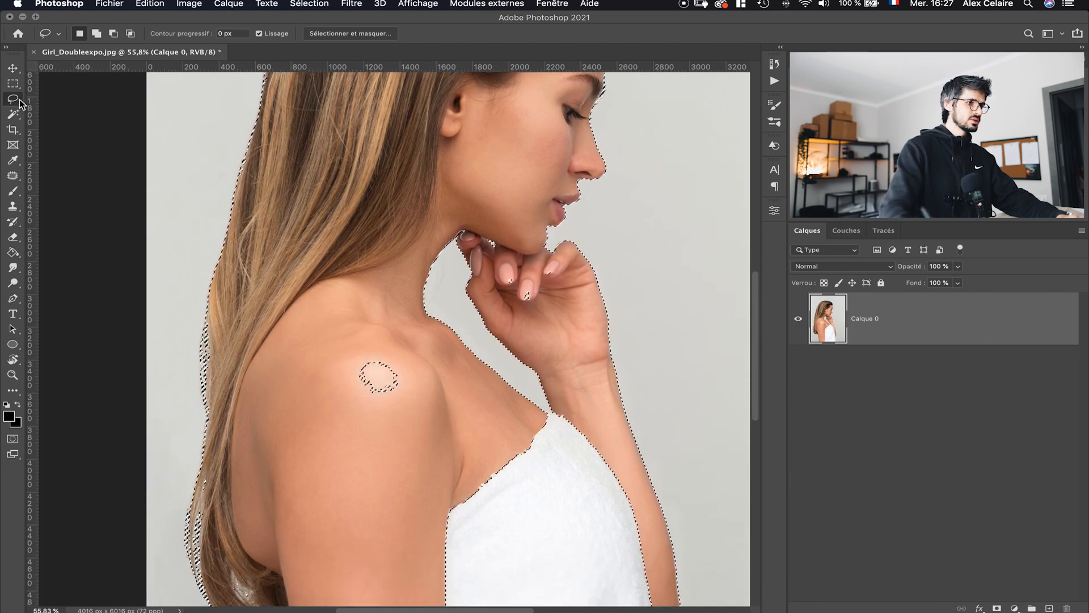
pyautogui.moveTo(389, 360)
pyautogui.mouseDown()
pyautogui.moveTo(365, 351)
pyautogui.moveTo(387, 362)
pyautogui.mouseUp()
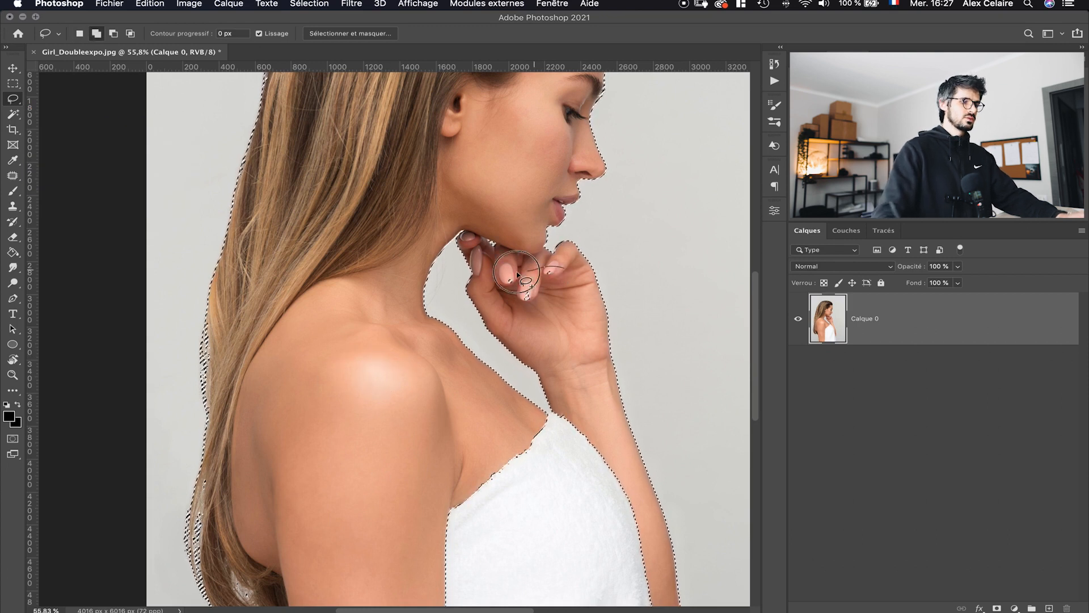
pyautogui.moveTo(762, 345); pyautogui.dragTo(742, 394)
pyautogui.moveTo(502, 288)
pyautogui.mouseDown()
pyautogui.moveTo(646, 414)
pyautogui.moveTo(664, 341)
pyautogui.moveTo(651, 224)
pyautogui.mouseUp()
pyautogui.moveTo(754, 384); pyautogui.dragTo(748, 267)
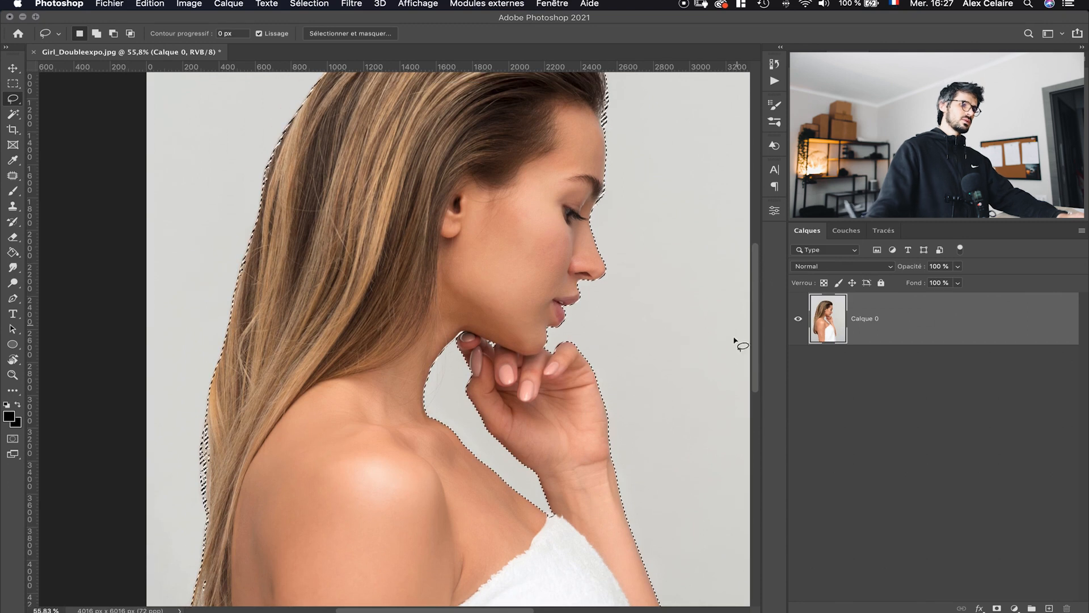
# - Duplicate Calque 0 as Calque 0 copie
pyautogui.rightClick(905, 329)
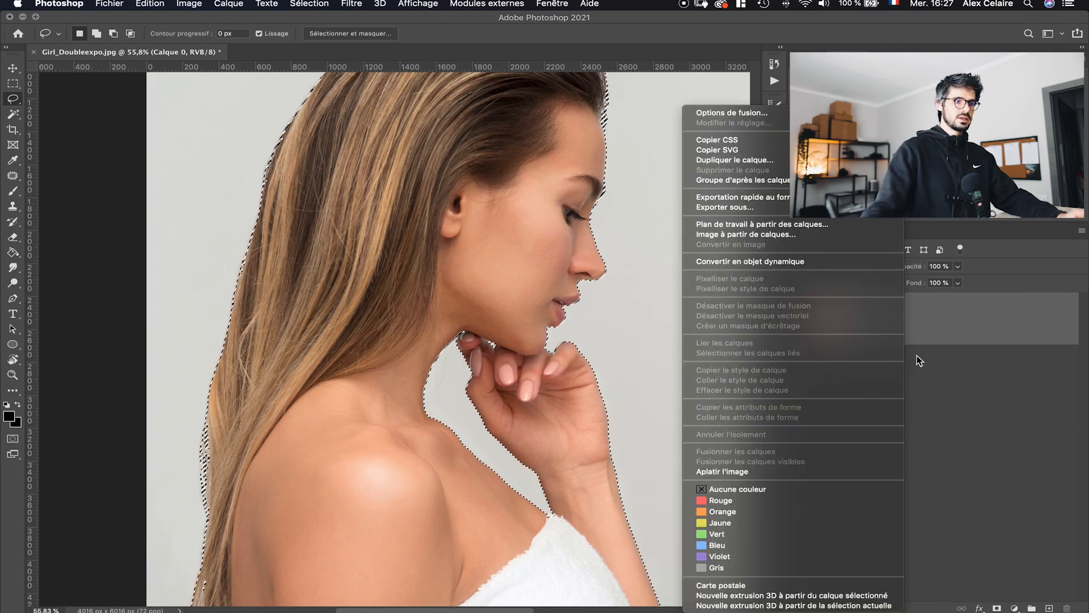
pyautogui.click(735, 160)
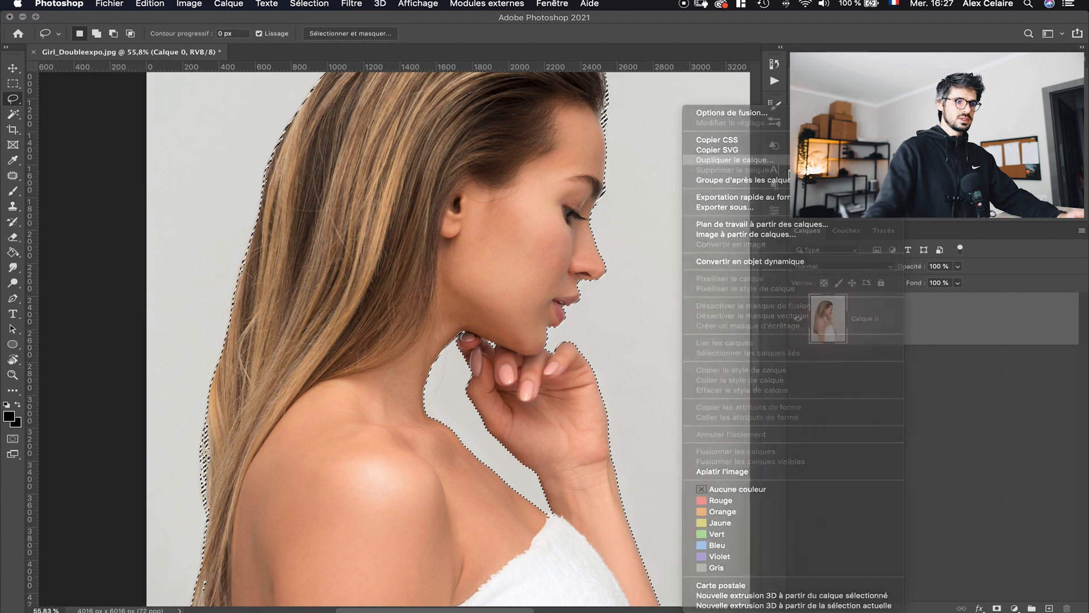
pyautogui.click(670, 263)
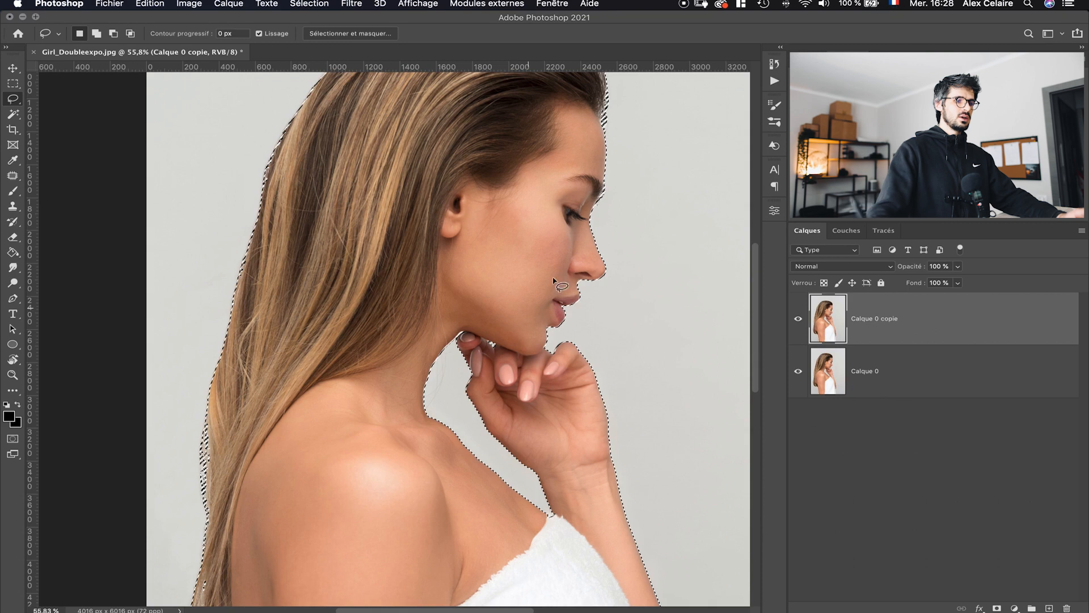
# - Copy and paste the selection onto a new layer and hide the two layers beneath it
pyautogui.press('super+c')
pyautogui.press('super+v')
pyautogui.moveTo(798, 371); pyautogui.dragTo(797, 444)
pyautogui.moveTo(754, 350); pyautogui.dragTo(746, 325)
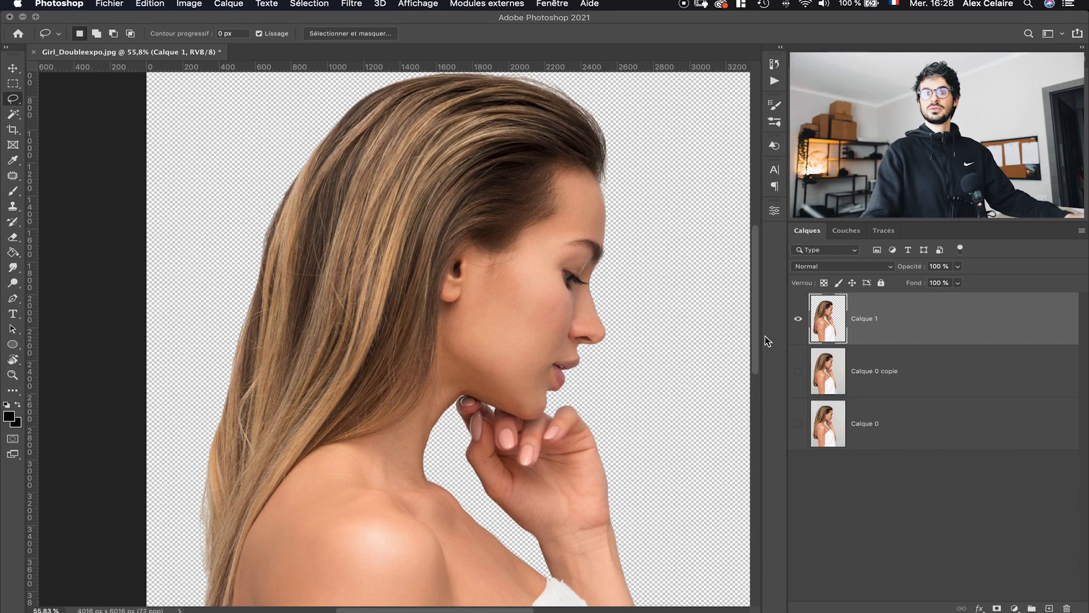
# - Add a Noir et blanc adjustment layer above the cut-out Calque 1
pyautogui.scroll(-5, 764, 336)
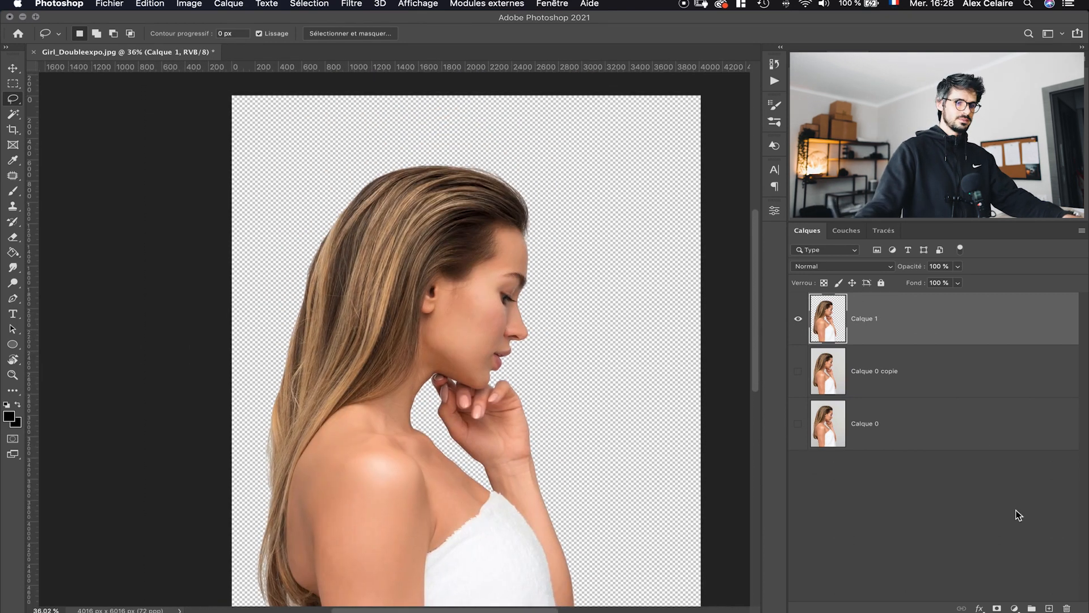
pyautogui.click(1013, 607)
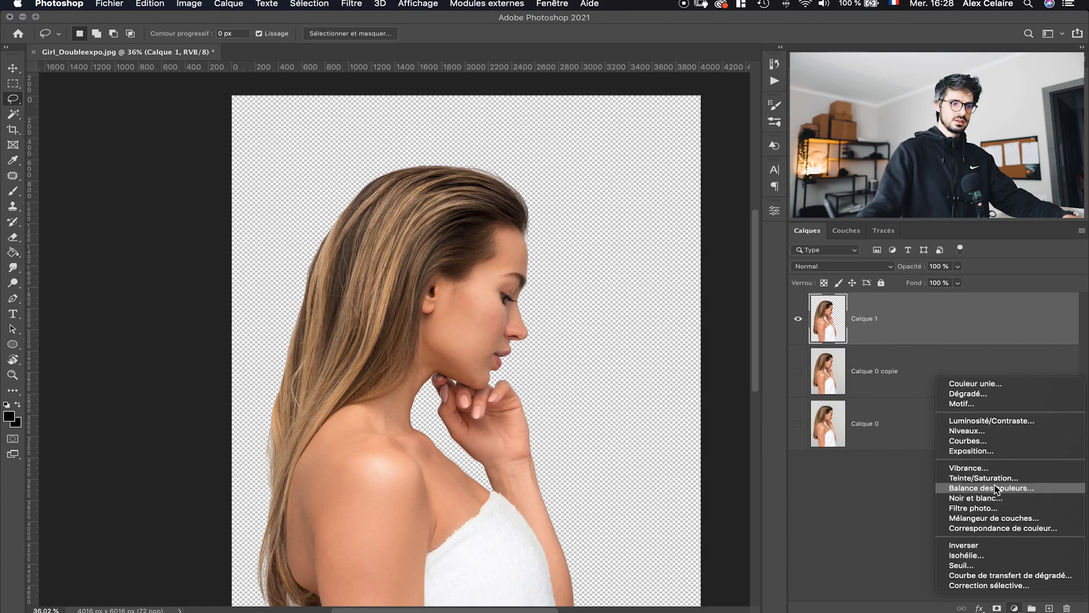
pyautogui.click(992, 497)
pyautogui.moveTo(653, 288); pyautogui.dragTo(661, 297)
pyautogui.moveTo(658, 311); pyautogui.dragTo(664, 295)
pyautogui.click(772, 213)
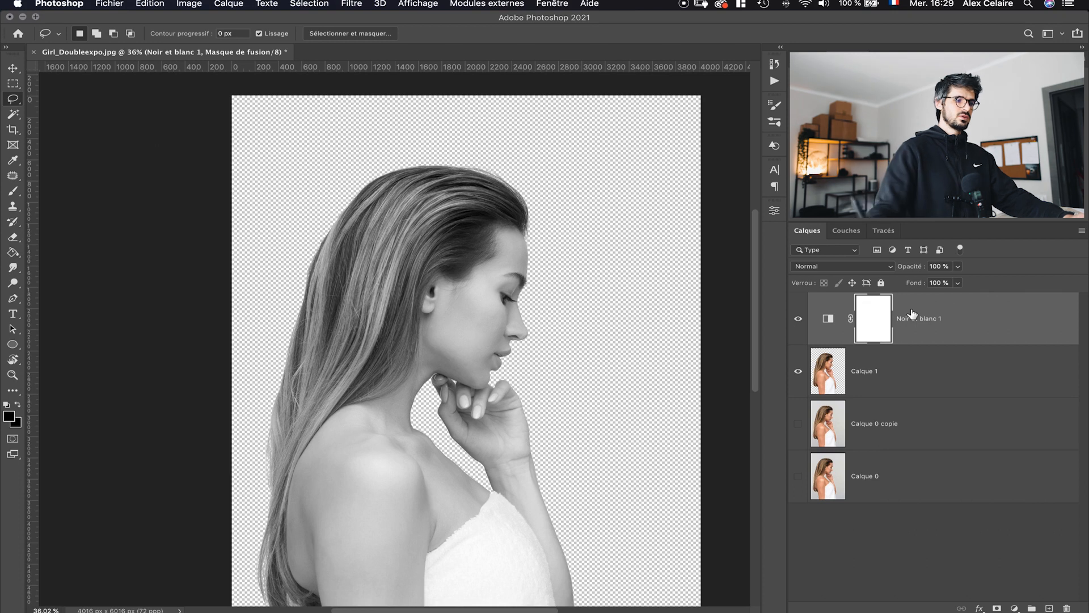
# - Undo the last edit
pyautogui.click(109, 4)
pyautogui.click(122, 28)
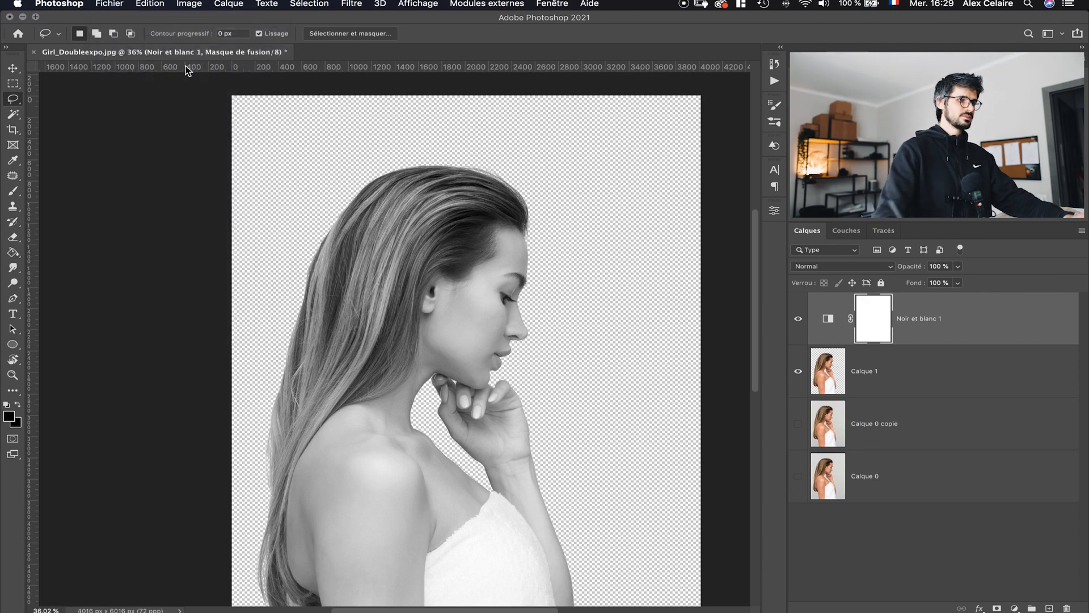
# - Open the image NY_fond.jpg from the tuto-doubleexpo folder
pyautogui.click(486, 154)
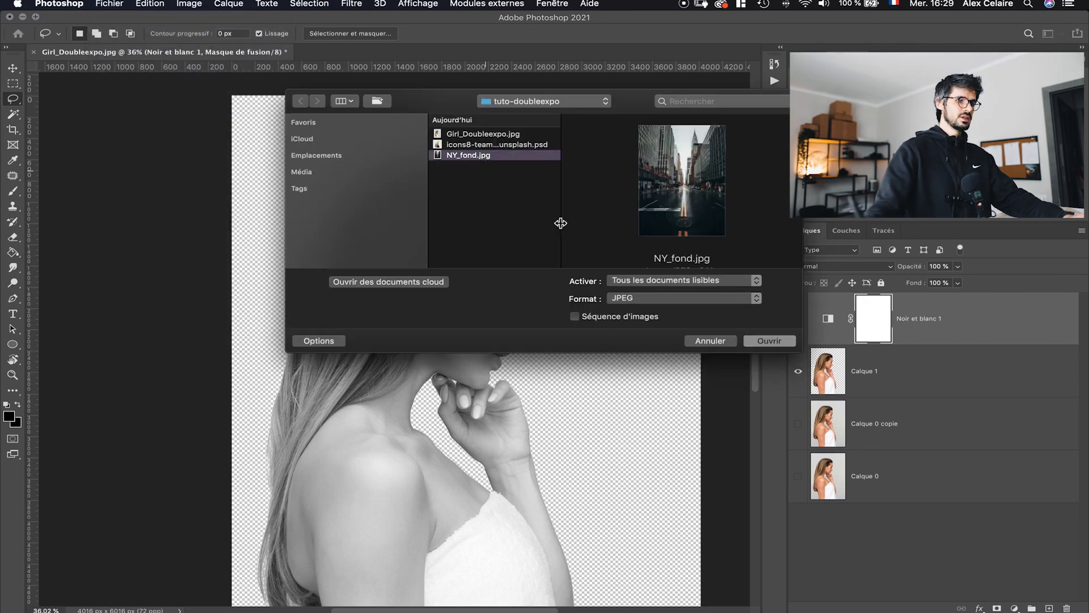
pyautogui.click(783, 341)
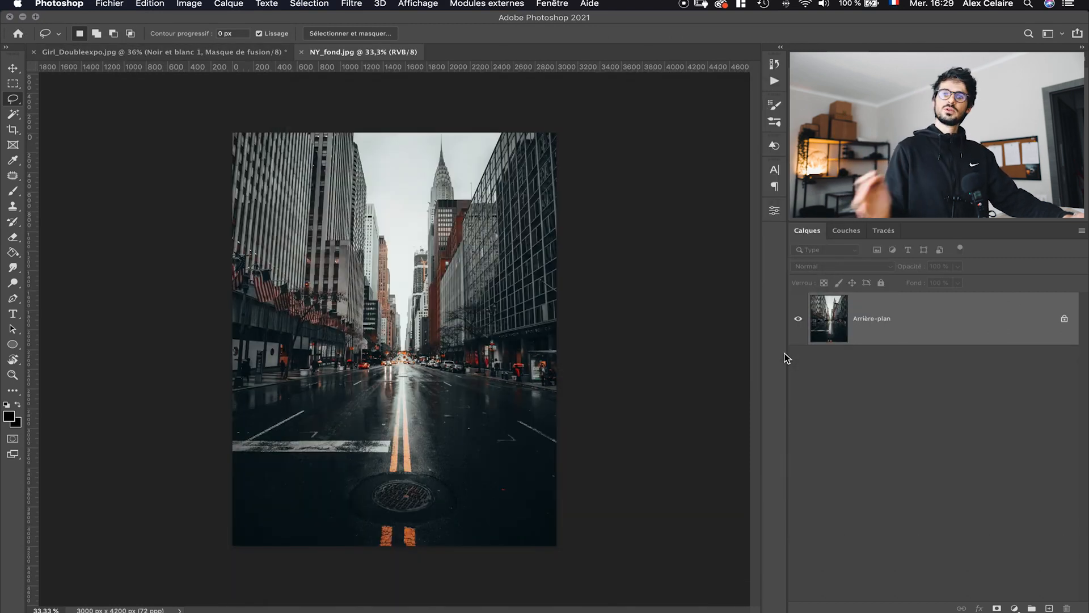
# - Add a Noir et blanc adjustment layer to the city photo with Rouges at 114 and Jaunes at 124
pyautogui.click(1014, 607)
pyautogui.click(991, 502)
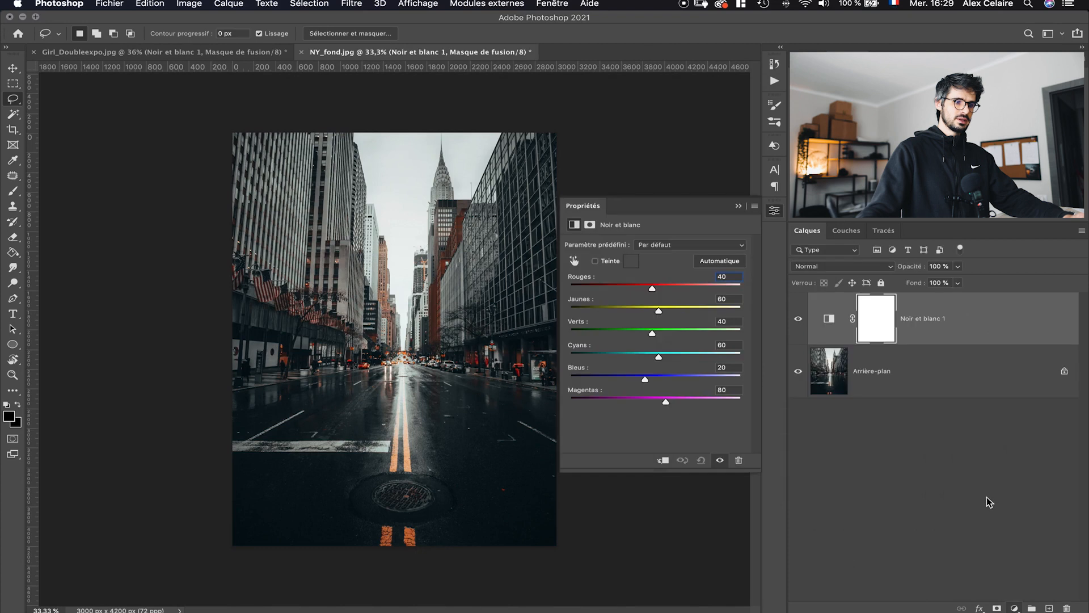
pyautogui.moveTo(705, 286); pyautogui.dragTo(680, 311)
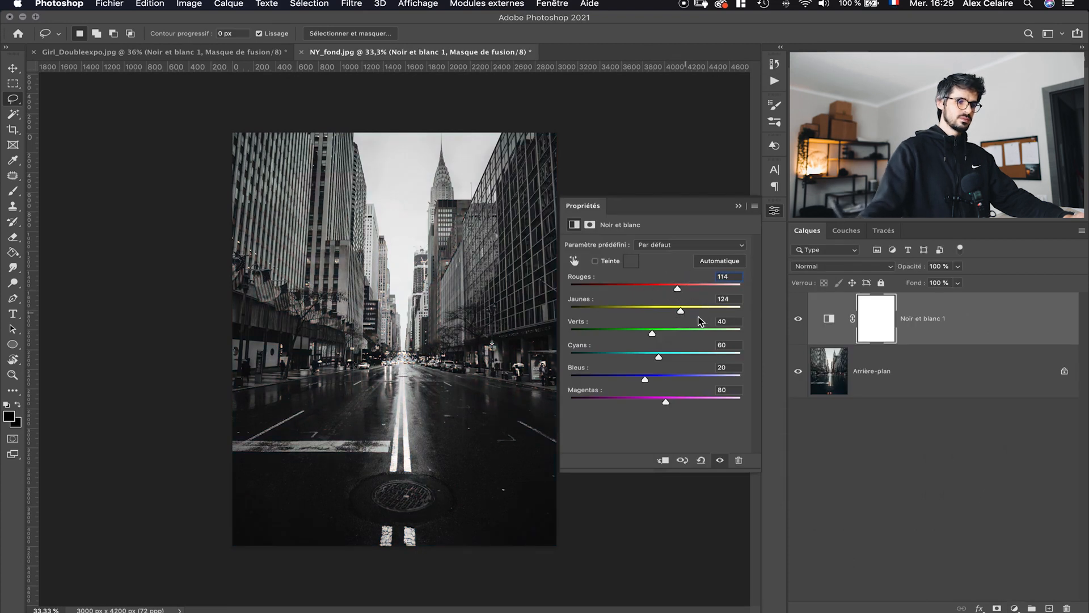
pyautogui.click(774, 213)
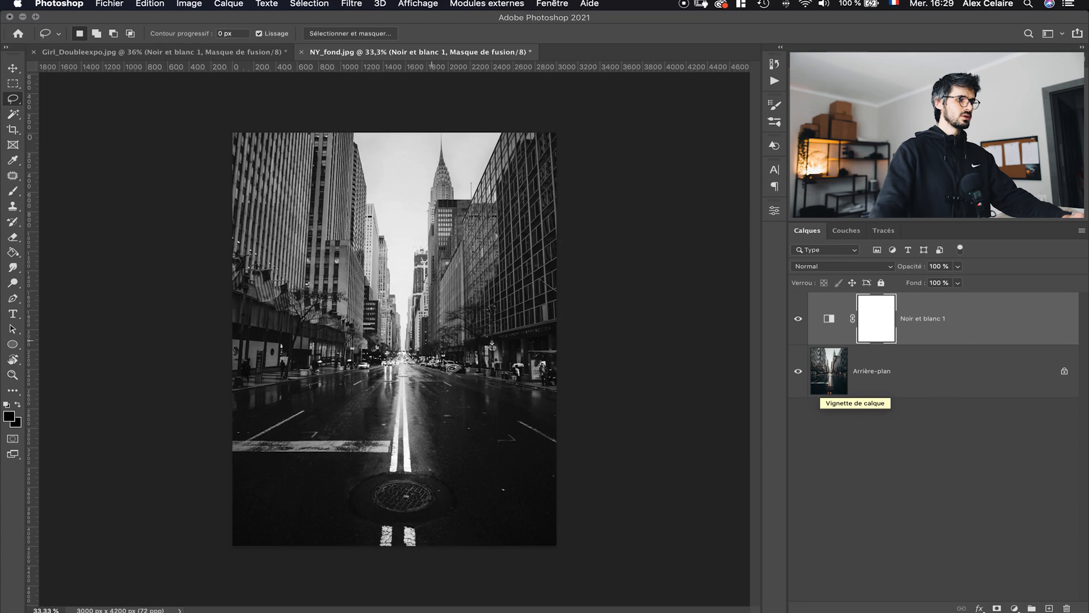
# - Draw an ellipse about 1396 × 2584 px and move it up so it covers the upper middle of the street
pyautogui.click(12, 344)
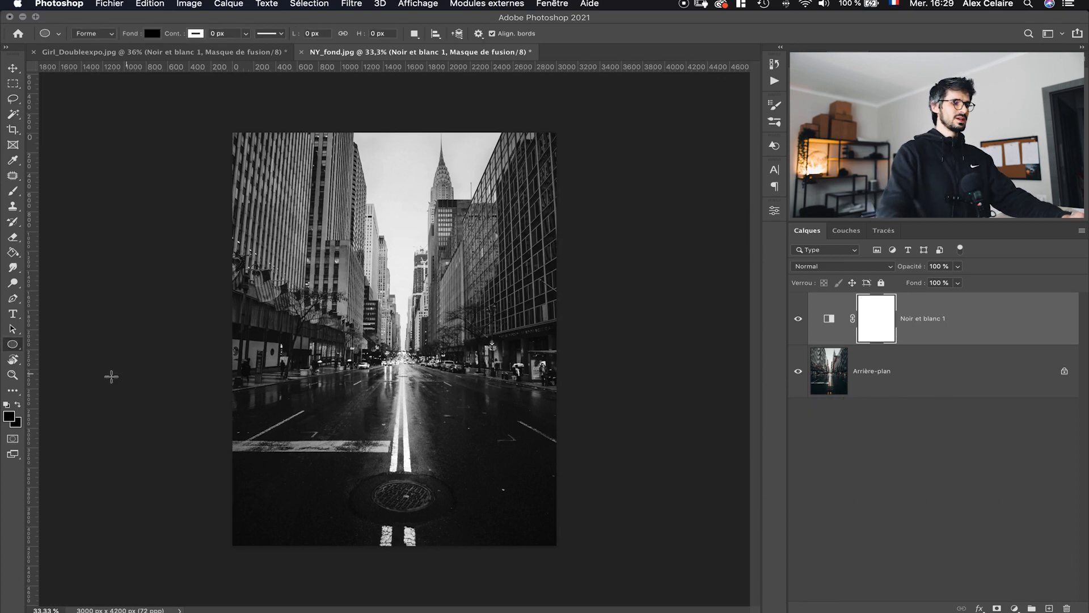
pyautogui.moveTo(467, 313); pyautogui.dragTo(543, 440)
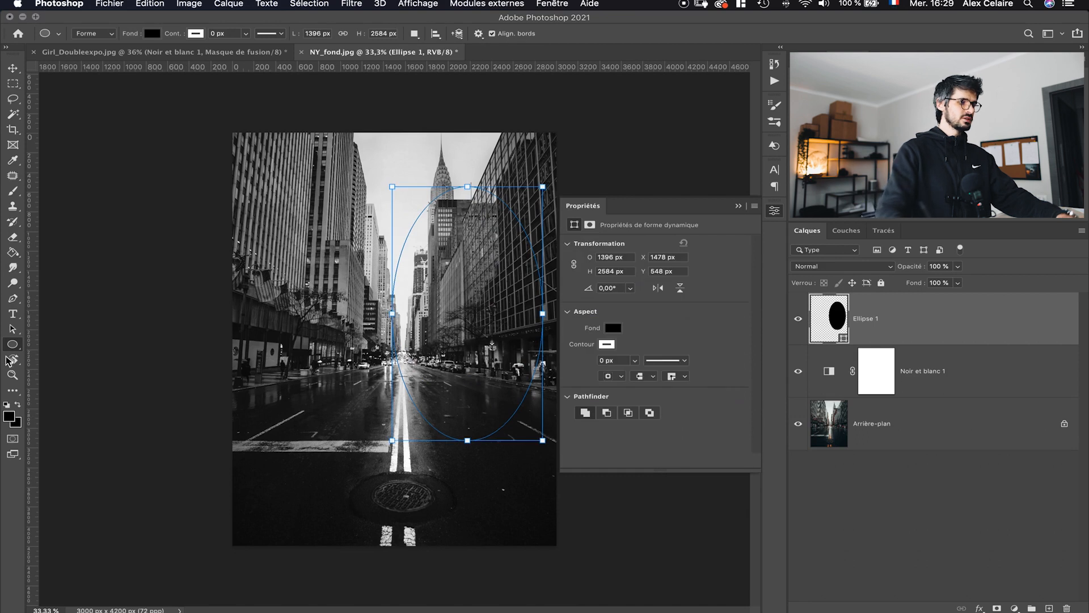
pyautogui.press('v')
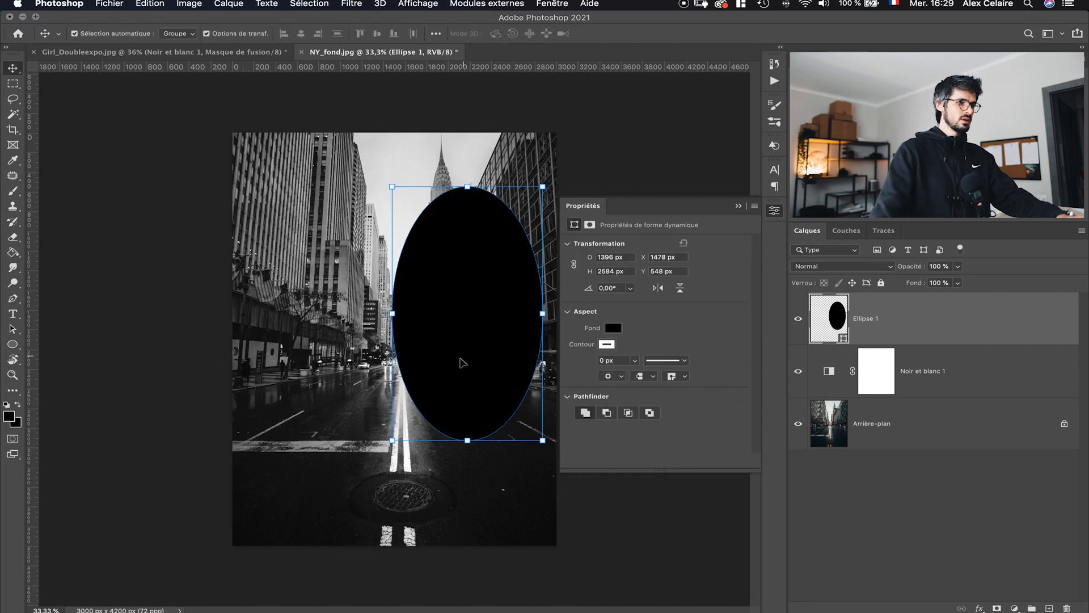
pyautogui.moveTo(497, 331); pyautogui.dragTo(436, 253)
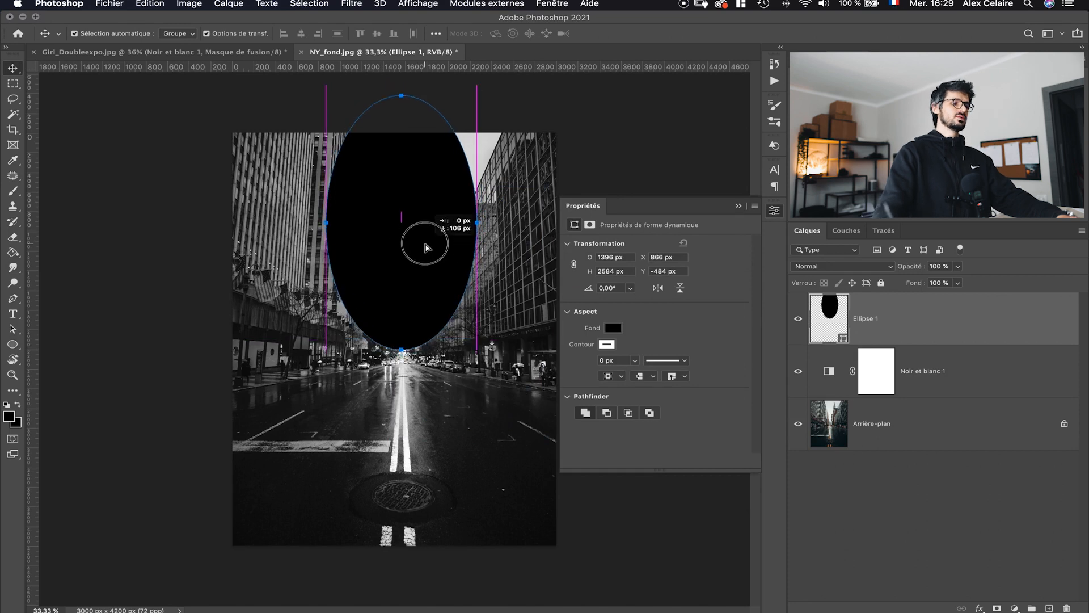
# - Fill the ellipse with light grey and nudge it slightly higher
pyautogui.click(623, 329)
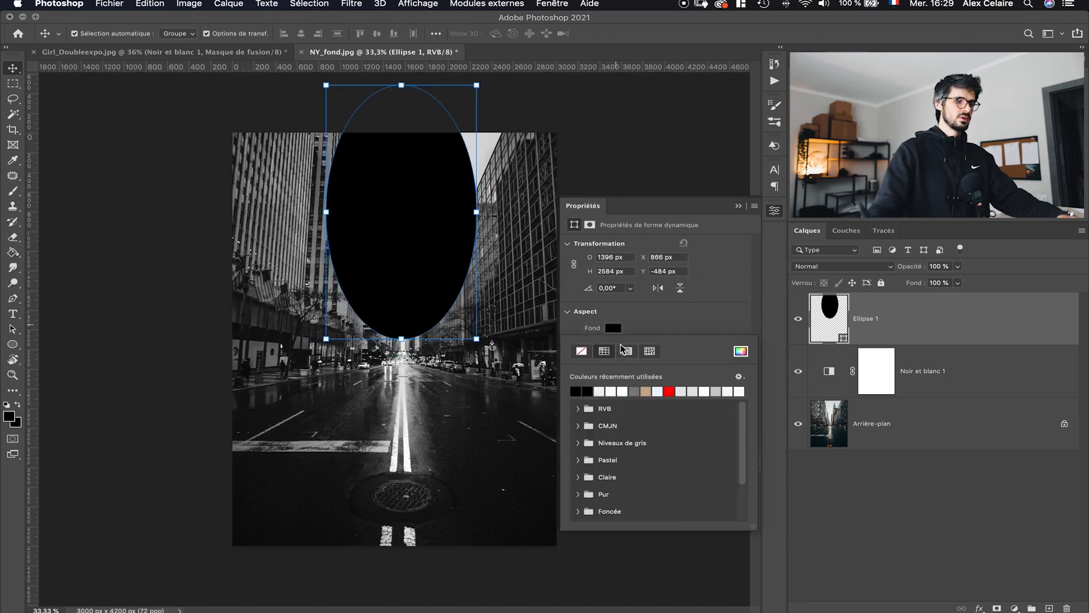
pyautogui.click(610, 391)
pyautogui.click(693, 326)
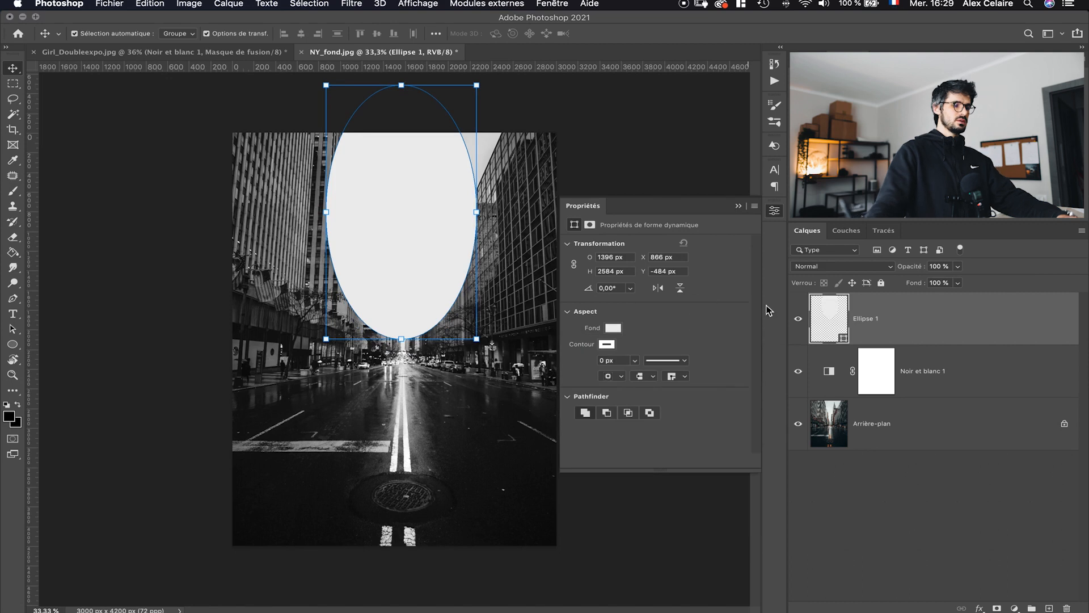
pyautogui.moveTo(420, 262)
pyautogui.mouseDown()
pyautogui.moveTo(414, 250)
pyautogui.moveTo(426, 243)
pyautogui.mouseUp()
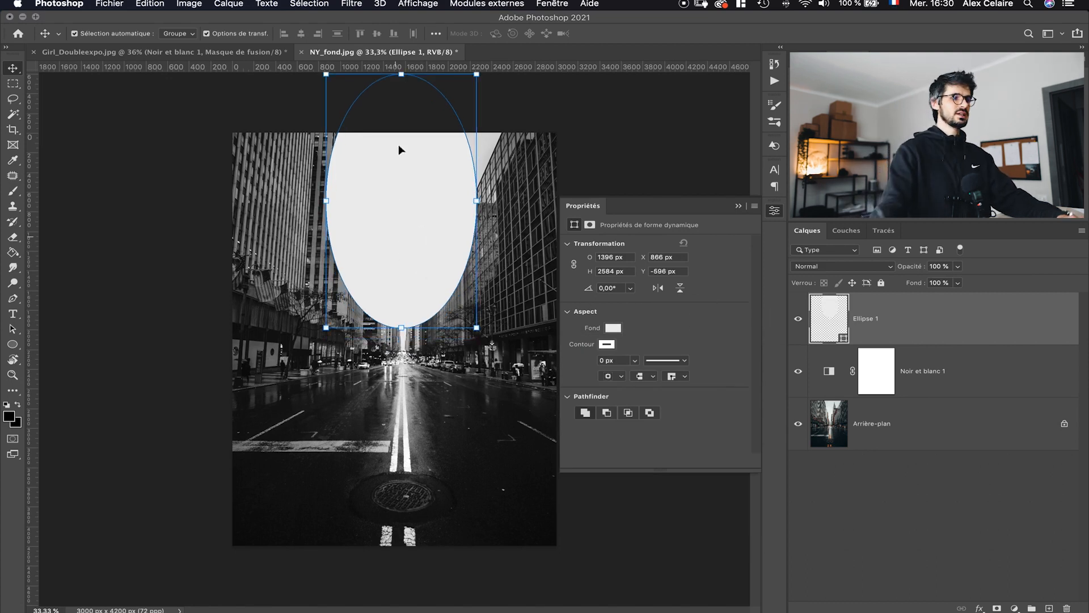
# - Convert the ellipse to a smart object and apply a Flou gaussien with a radius of 482,7 pixels
pyautogui.click(351, 4)
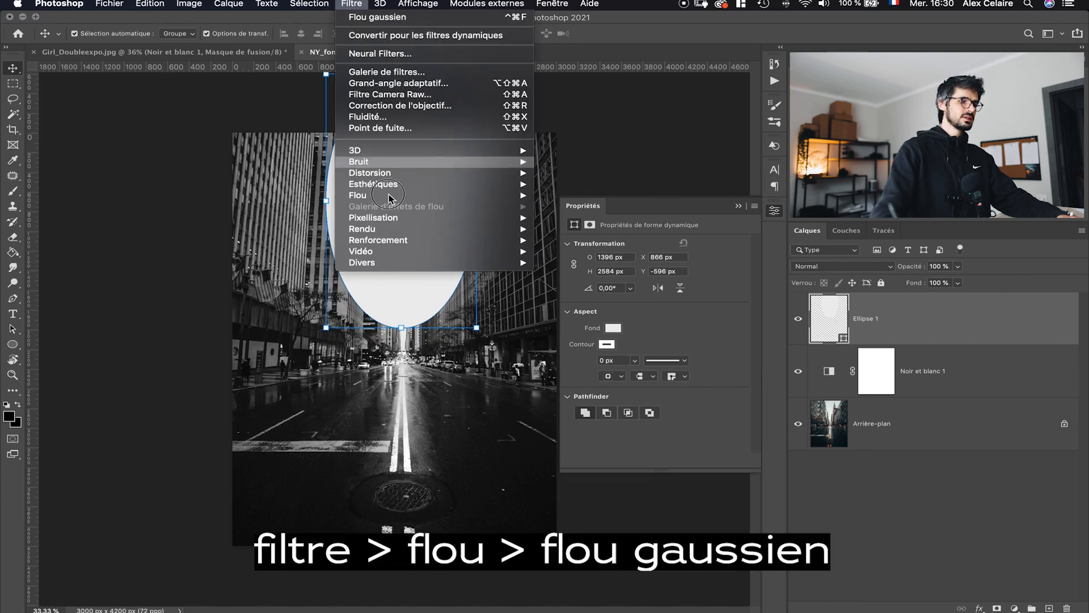
pyautogui.moveTo(428, 196)
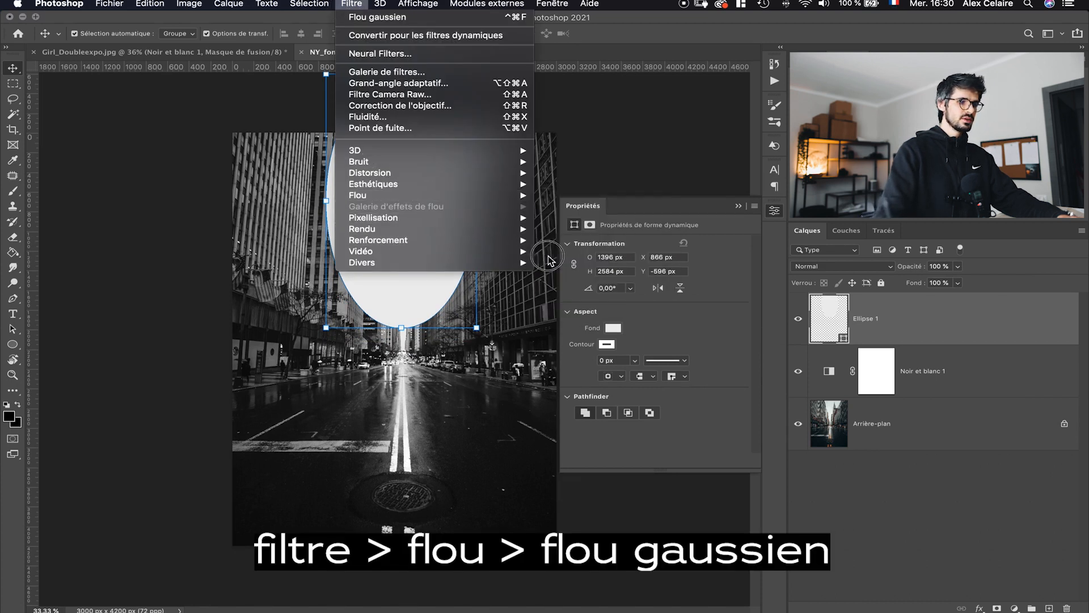
pyautogui.click(578, 248)
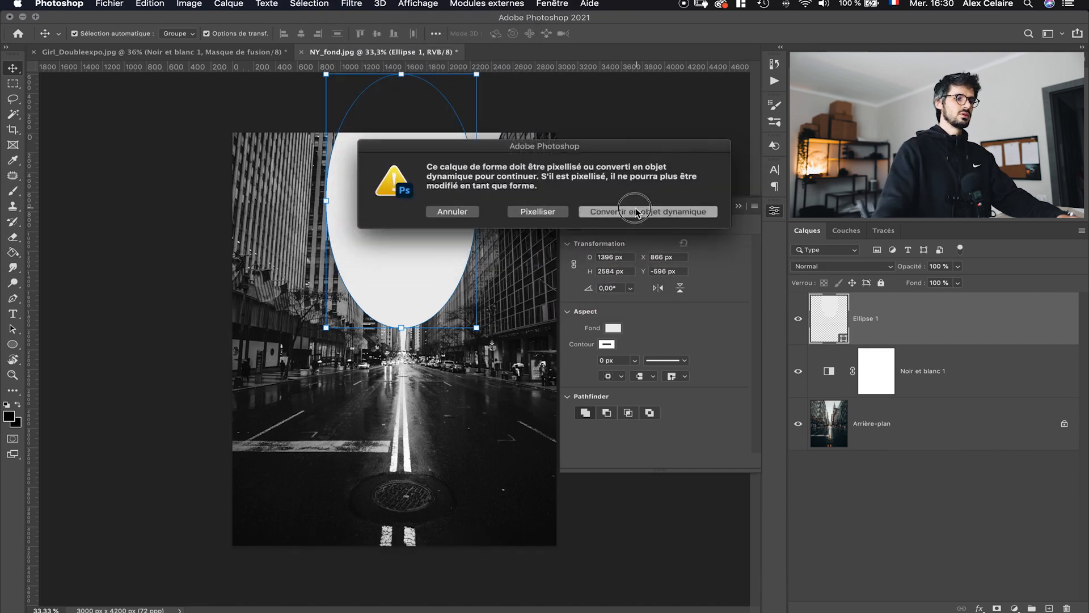
pyautogui.click(634, 211)
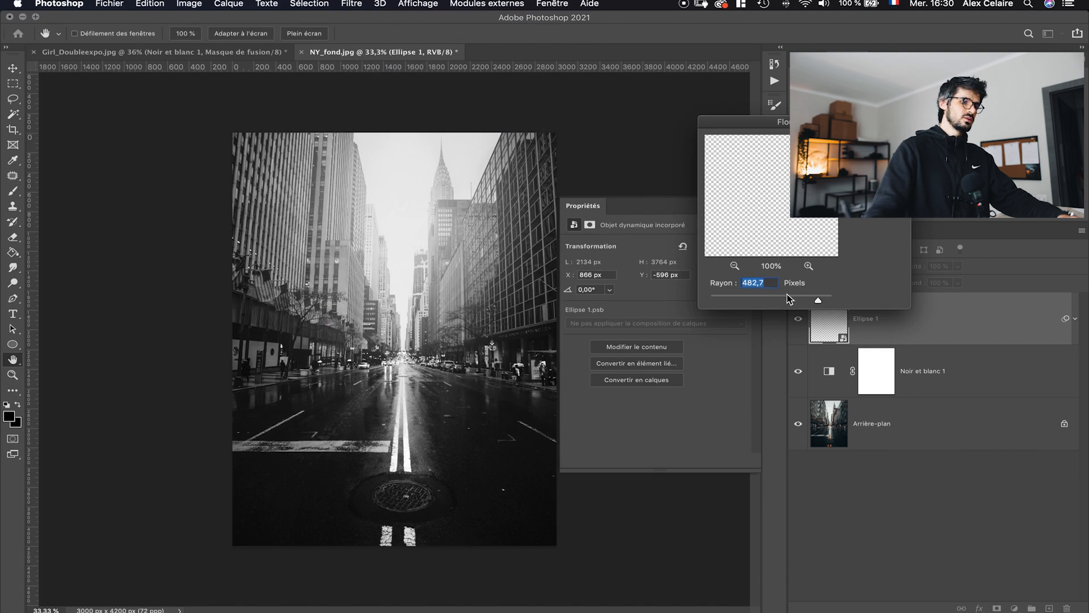
pyautogui.click(808, 299)
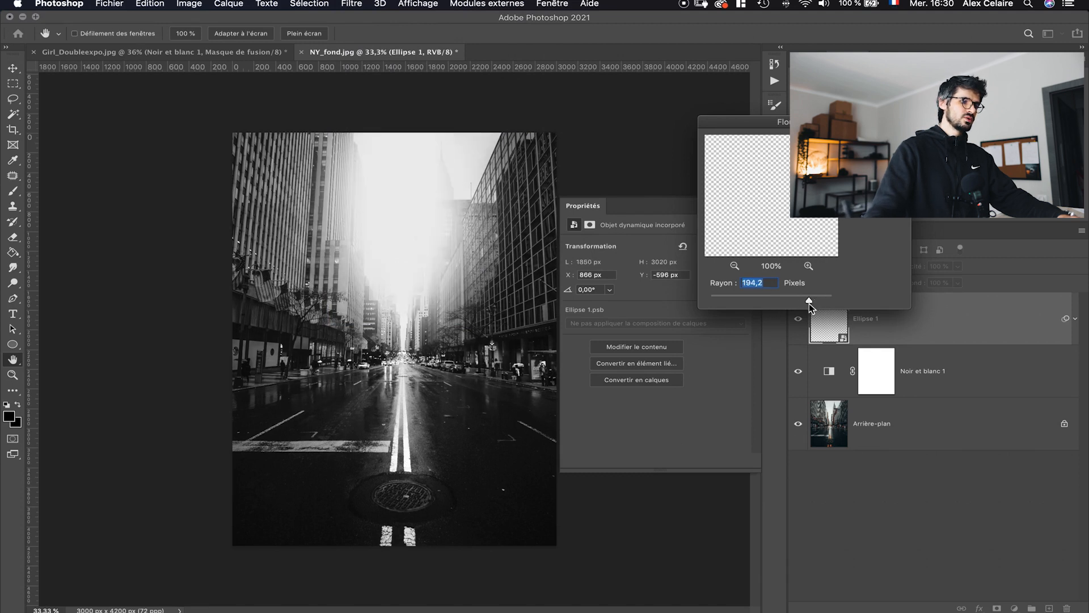
pyautogui.click(818, 301)
pyautogui.moveTo(818, 301); pyautogui.dragTo(823, 297)
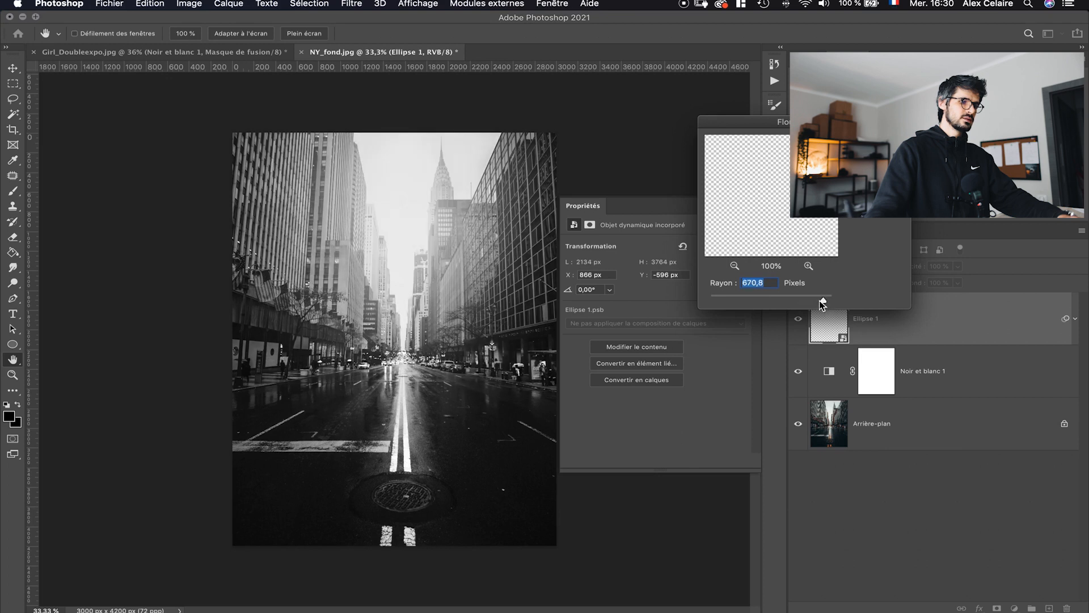
pyautogui.moveTo(821, 301); pyautogui.dragTo(815, 303)
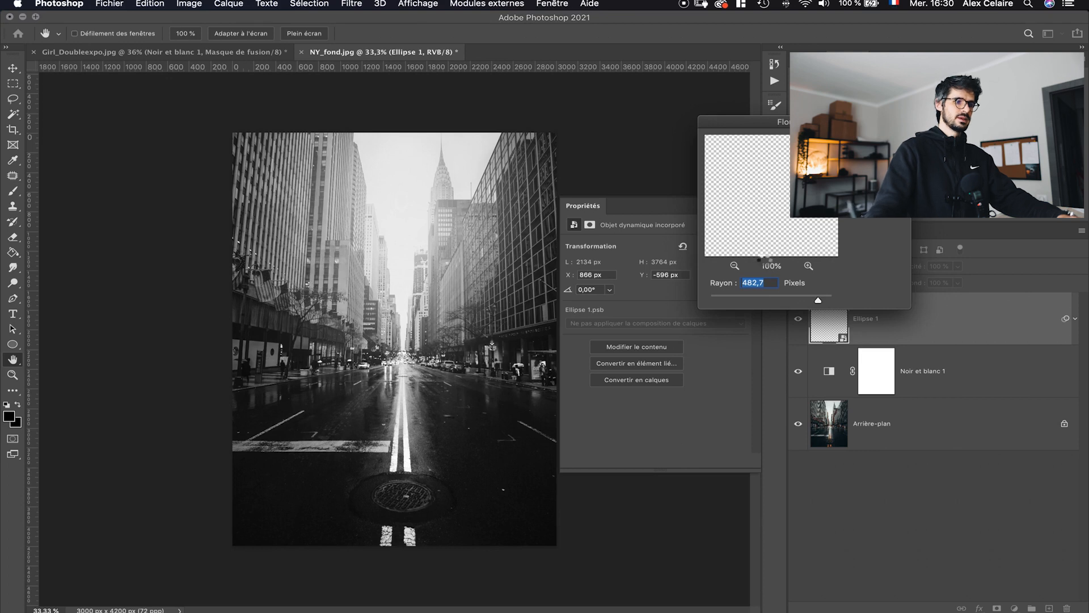
pyautogui.press('Return')
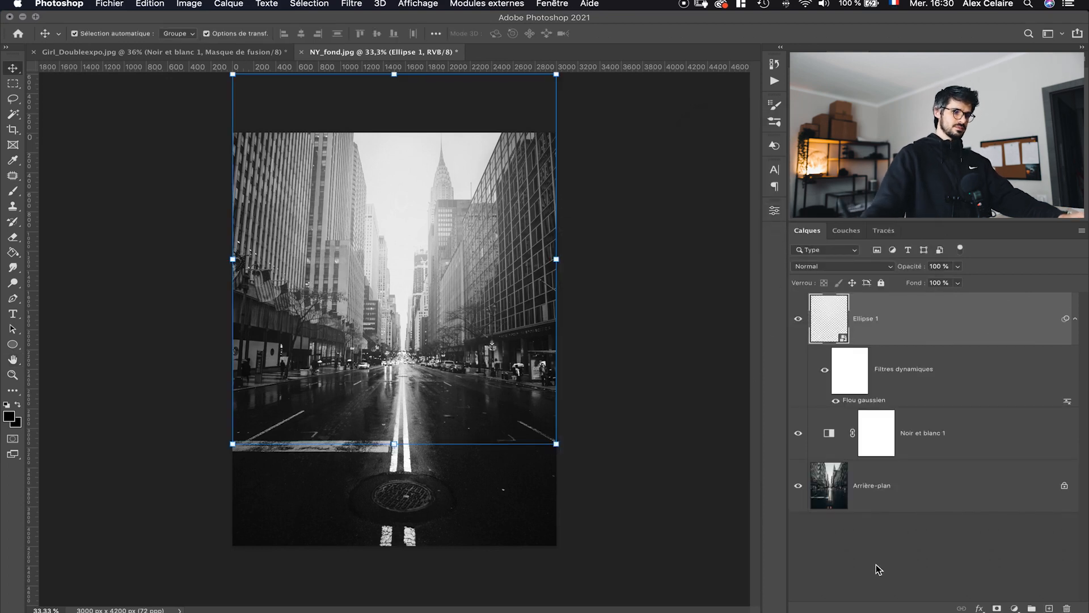
# - Unlock the Arrière-plan layer, turning it into Calque 0
pyautogui.click(895, 562)
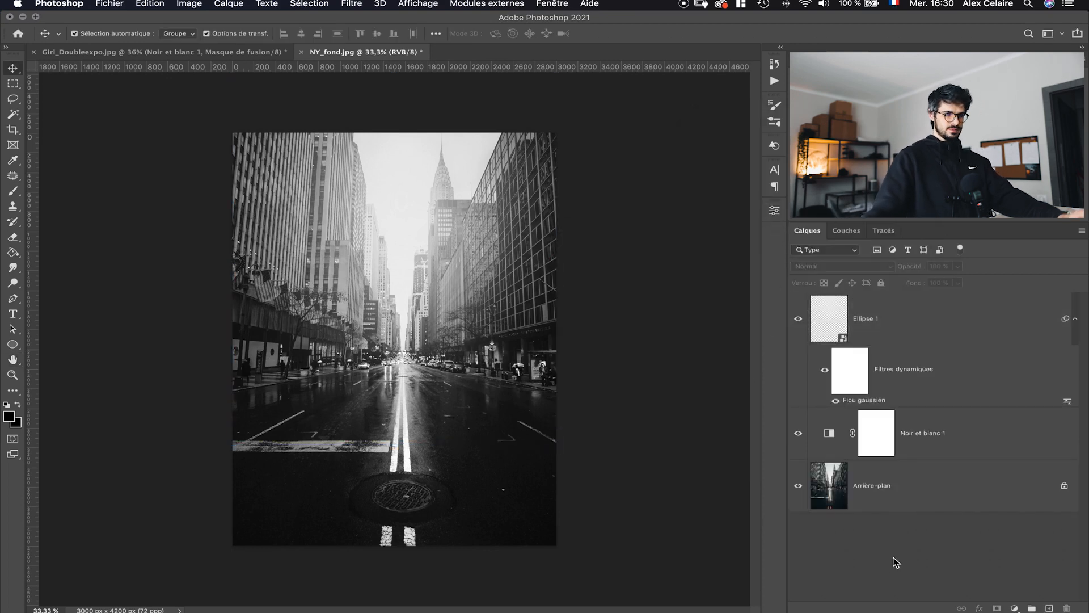
pyautogui.click(910, 492)
pyautogui.keyDown('shift'); pyautogui.click(919, 342); pyautogui.keyUp('shift')
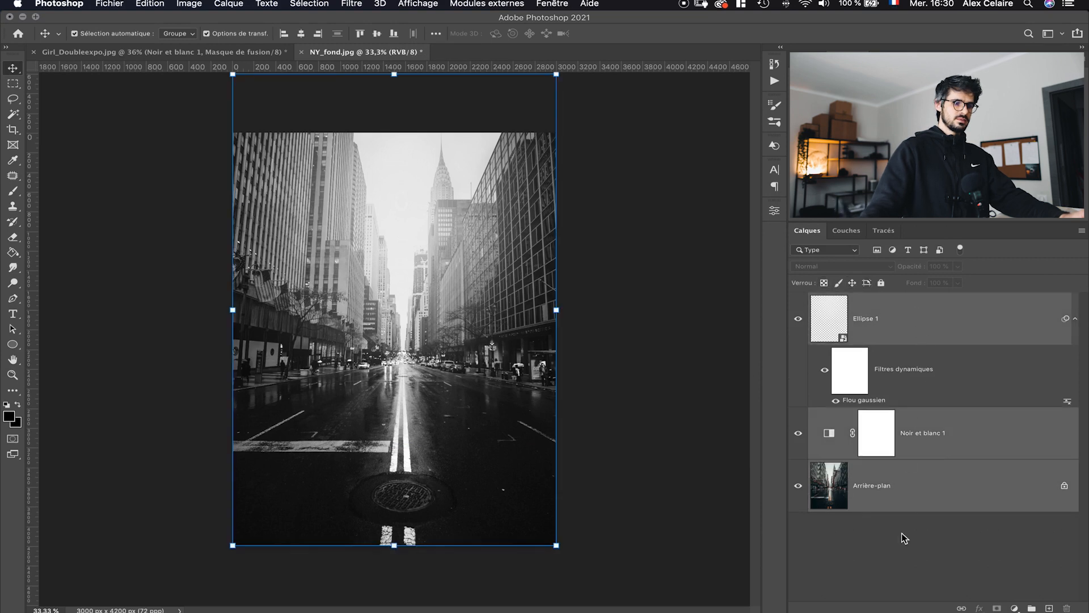
pyautogui.doubleClick(924, 486)
pyautogui.click(716, 276)
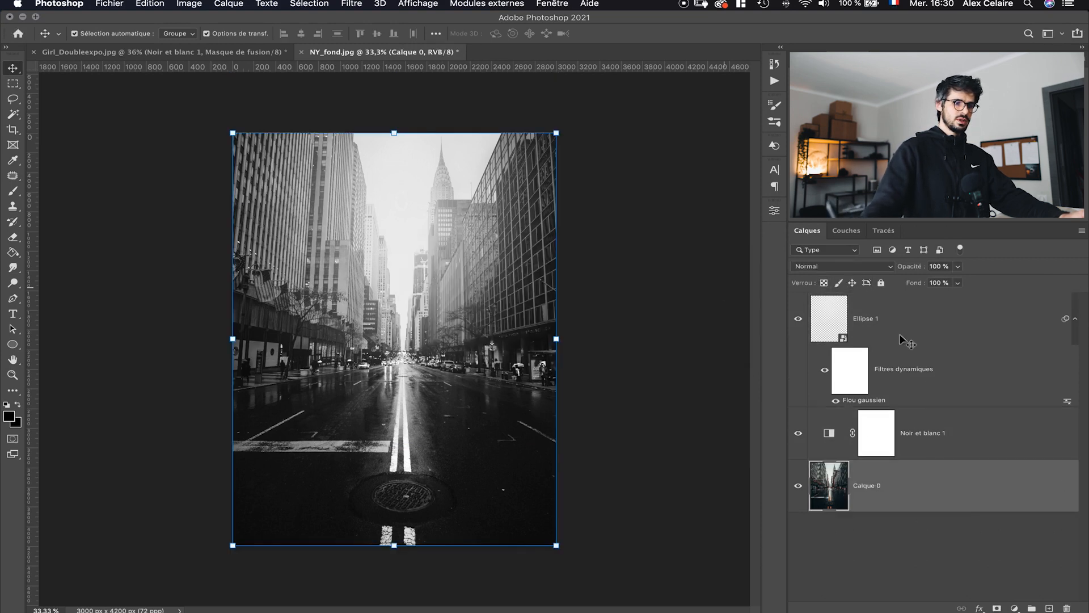
# - Group all three layers into Groupe 1
pyautogui.keyDown('shift'); pyautogui.click(932, 334); pyautogui.keyUp('shift')
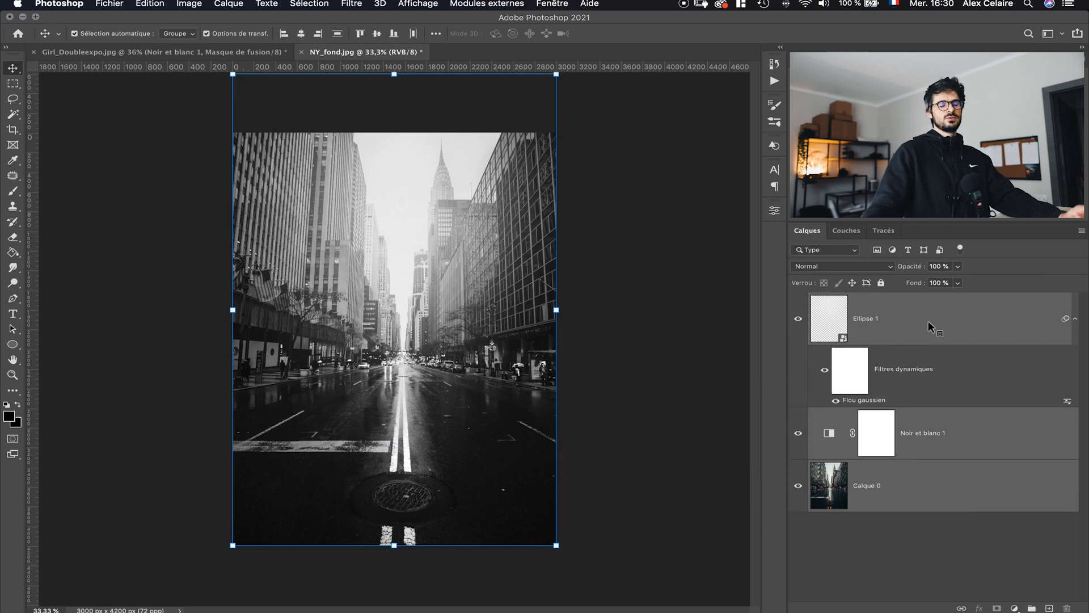
pyautogui.rightClick(935, 328)
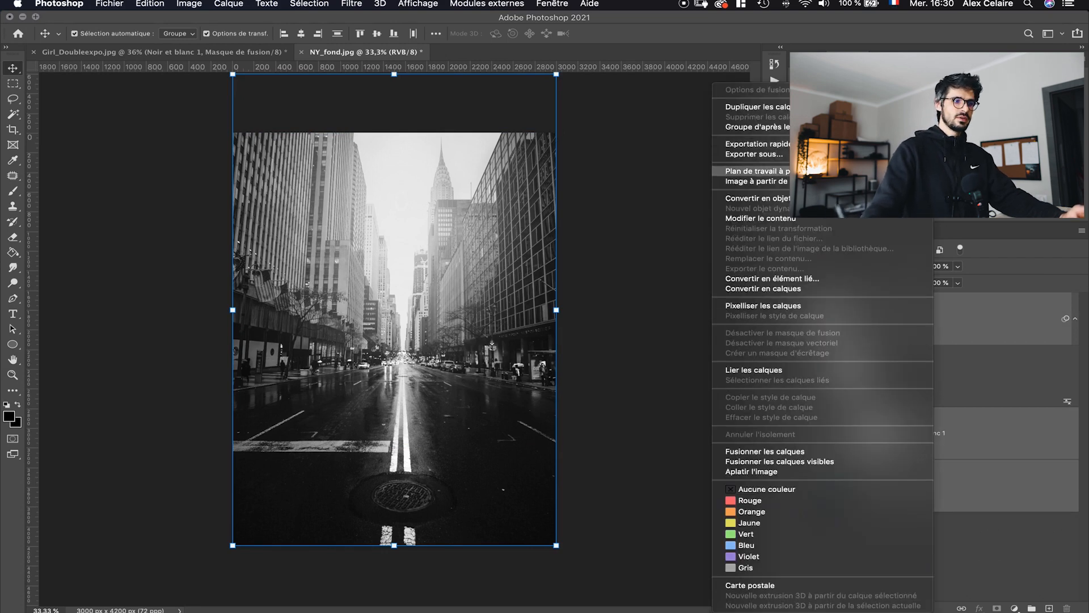
pyautogui.click(760, 126)
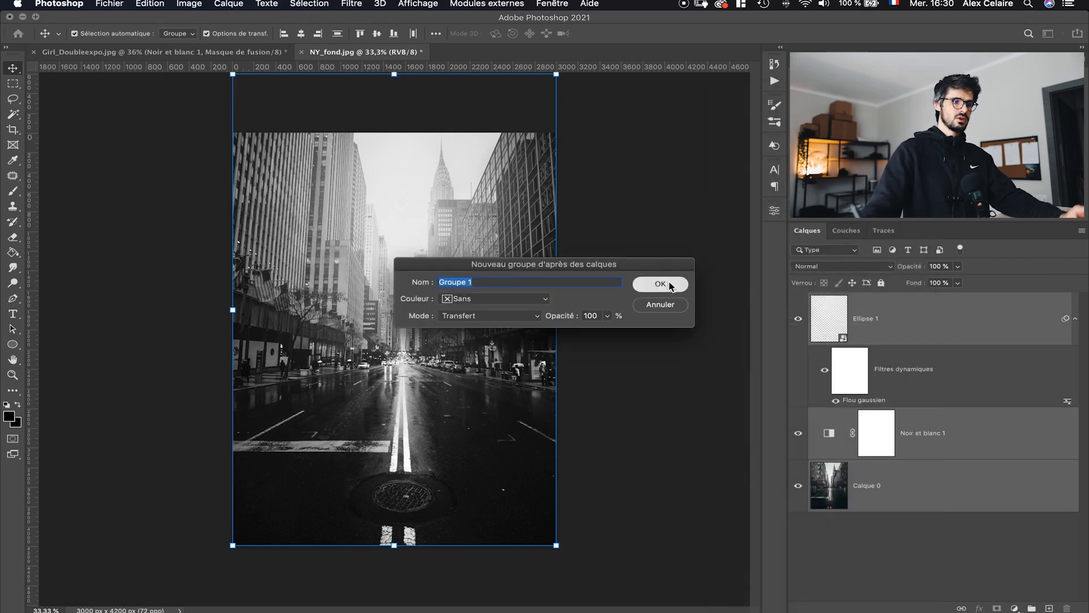
pyautogui.click(670, 288)
pyautogui.rightClick(846, 306)
pyautogui.click(846, 306)
pyautogui.doubleClick(845, 301)
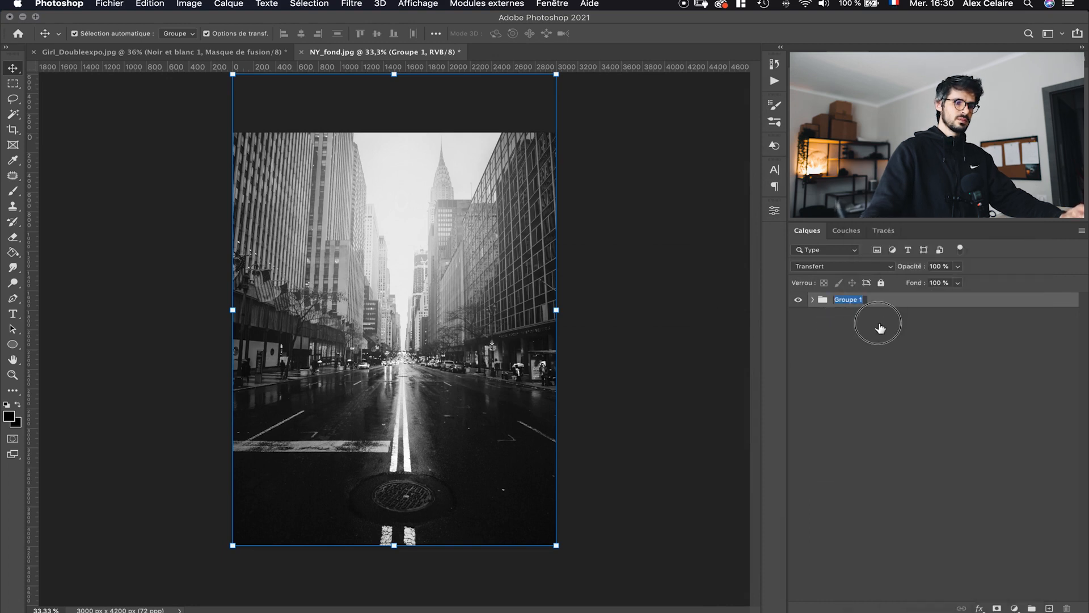
pyautogui.click(880, 328)
# - Duplicate Groupe 1 as Groupe 1 copie
pyautogui.rightClick(858, 304)
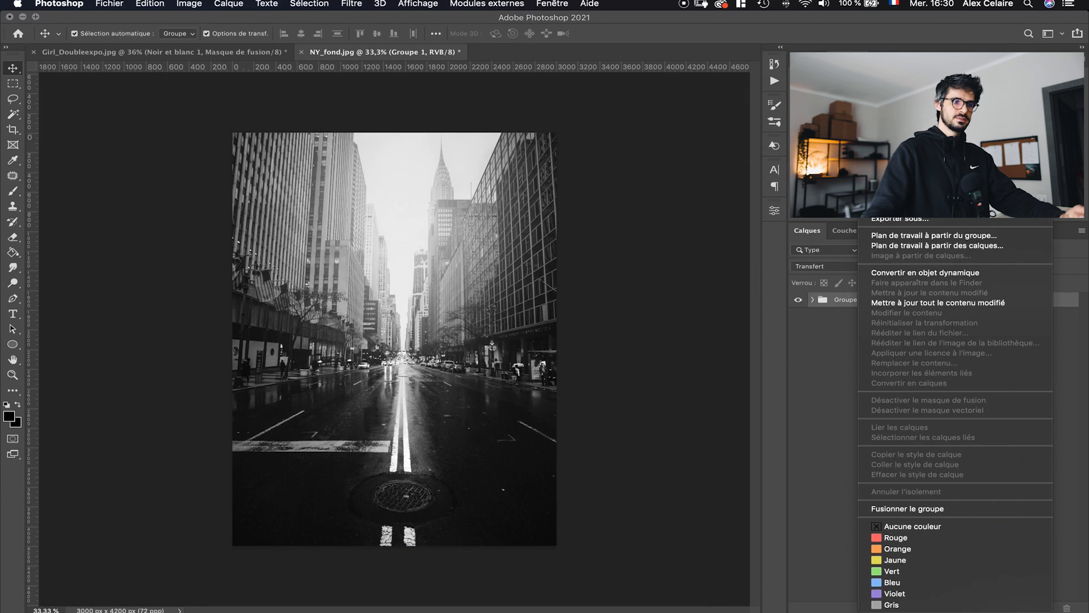
pyautogui.click(886, 172)
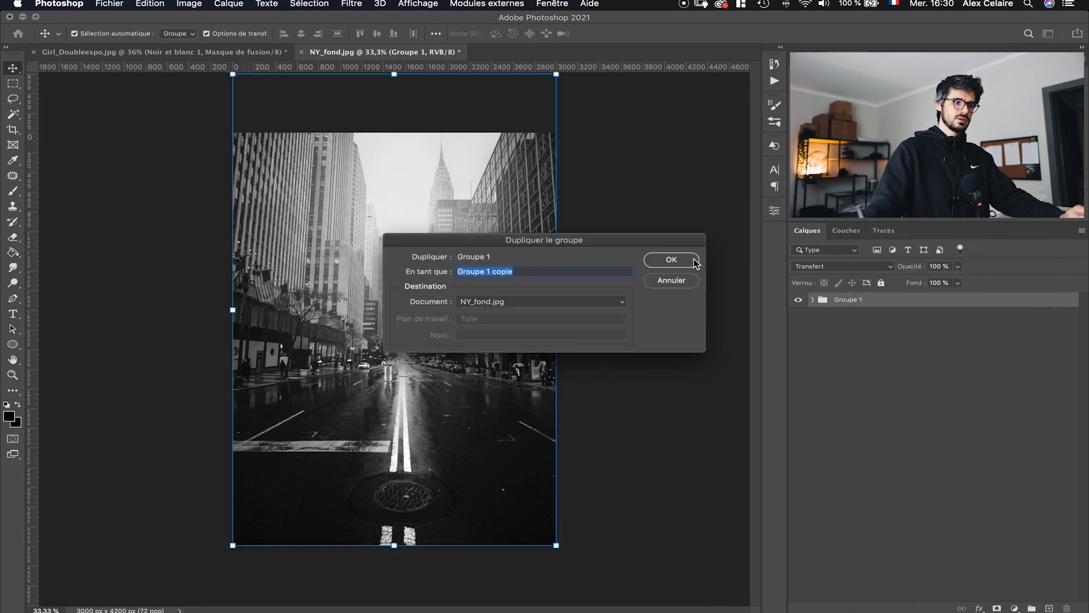
pyautogui.click(694, 261)
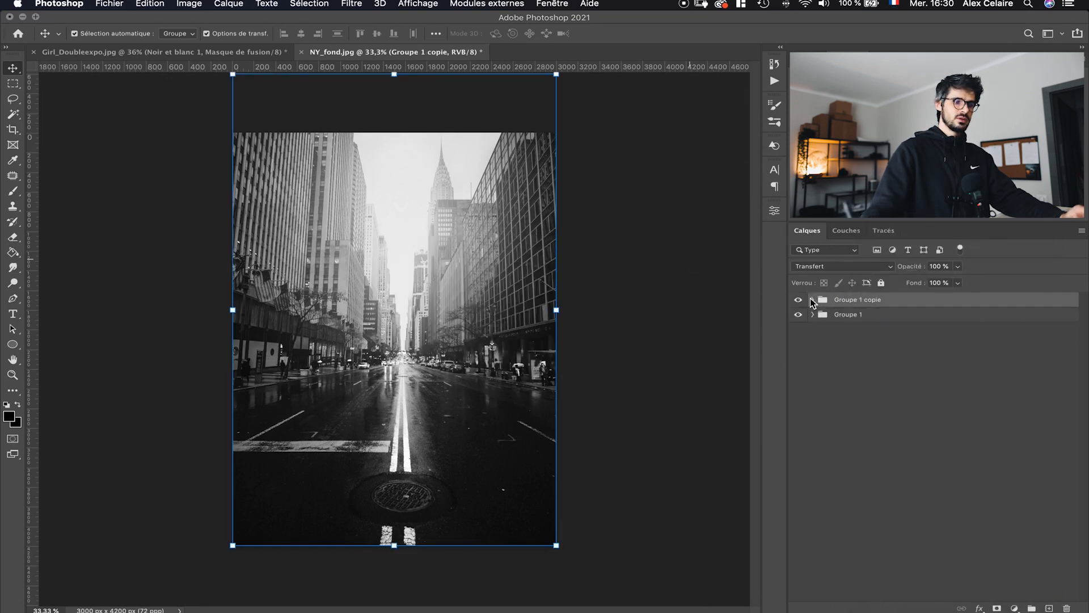
# - Merge all layers inside Groupe 1 copie into a single layer
pyautogui.click(813, 299)
pyautogui.click(937, 352)
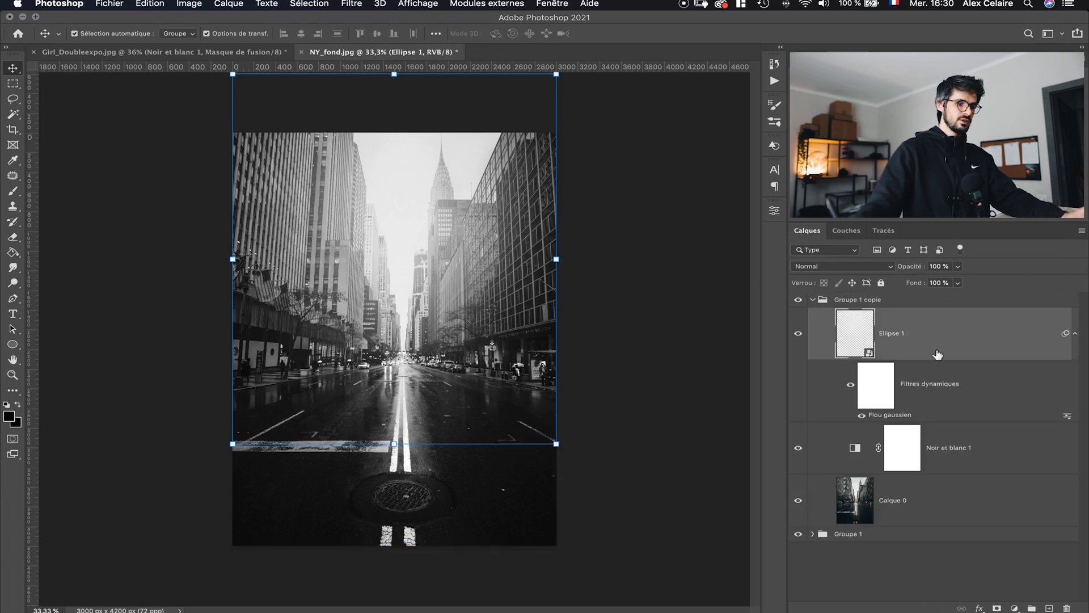
pyautogui.keyDown('shift'); pyautogui.click(952, 517); pyautogui.keyUp('shift')
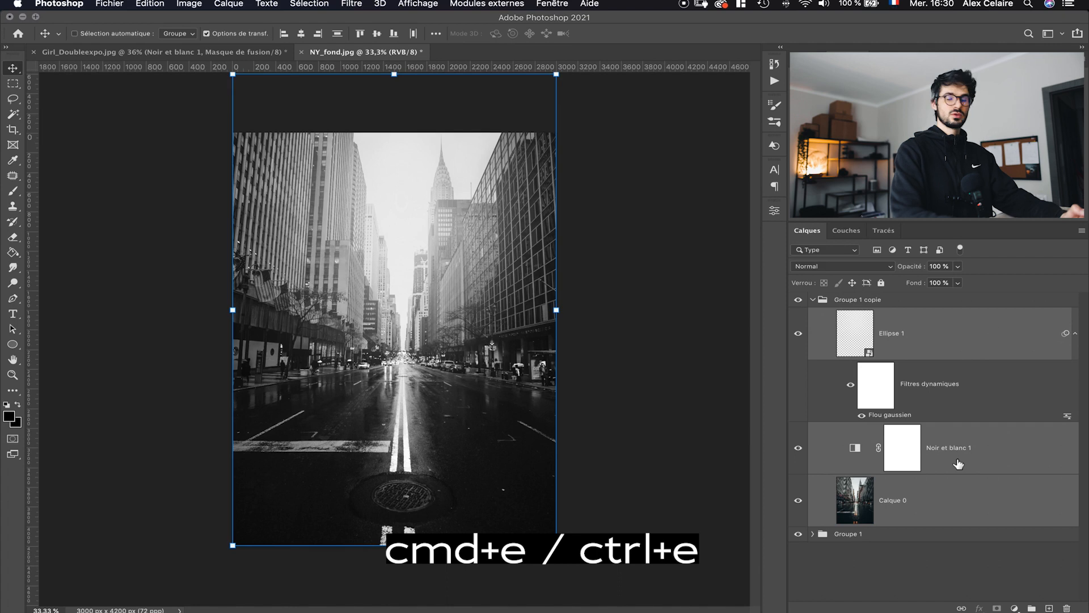
pyautogui.press('super+e')
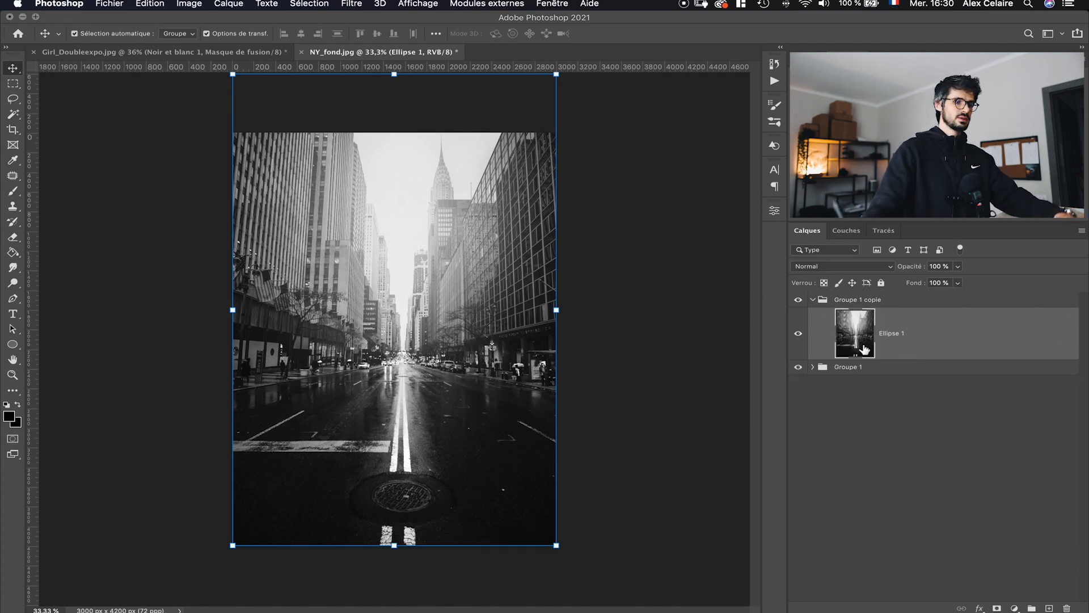
# - Drag the merged city layer into the Girl_Doubleexpo document above the Noir et blanc adjustment
pyautogui.moveTo(848, 324); pyautogui.dragTo(593, 391)
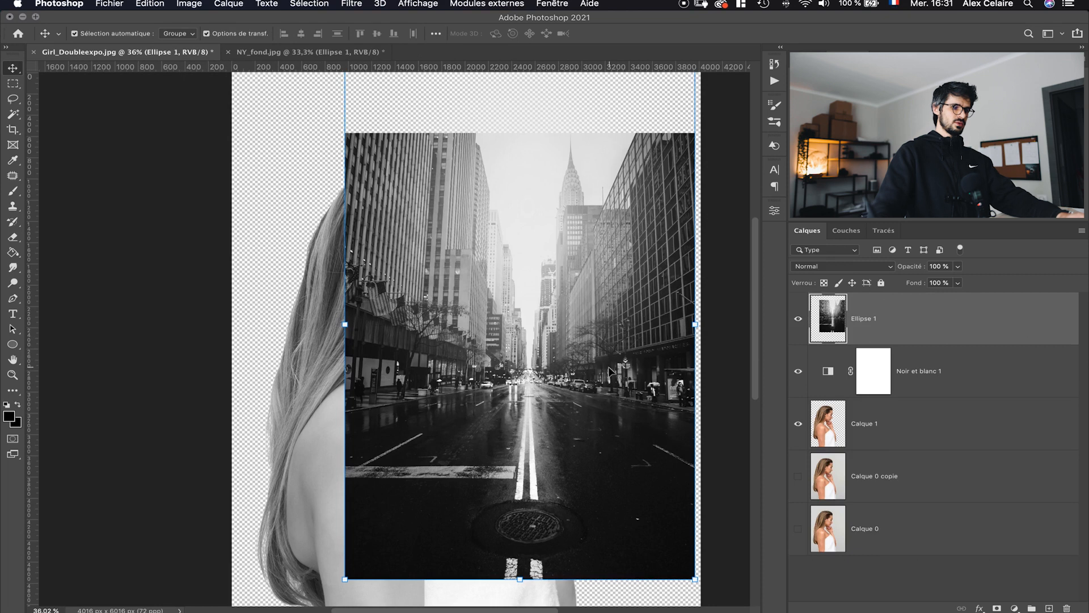
pyautogui.scroll(-3, 567, 381)
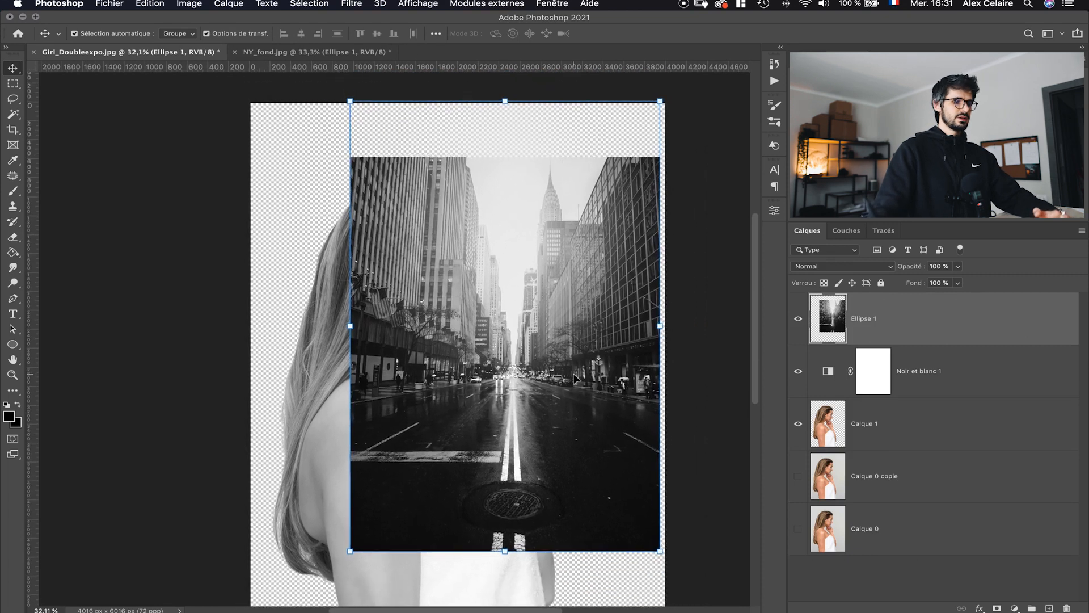
# - Free-transform the city photo by stretching its top, bottom and left edges to cover the whole canvas
pyautogui.moveTo(436, 483); pyautogui.dragTo(425, 576)
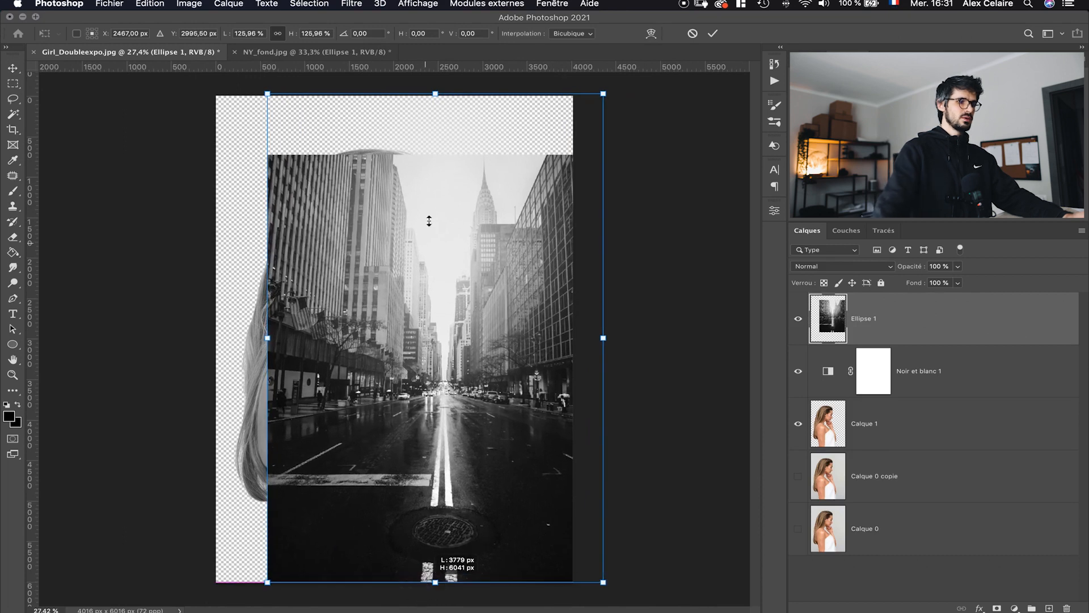
pyautogui.moveTo(435, 93); pyautogui.dragTo(445, 61)
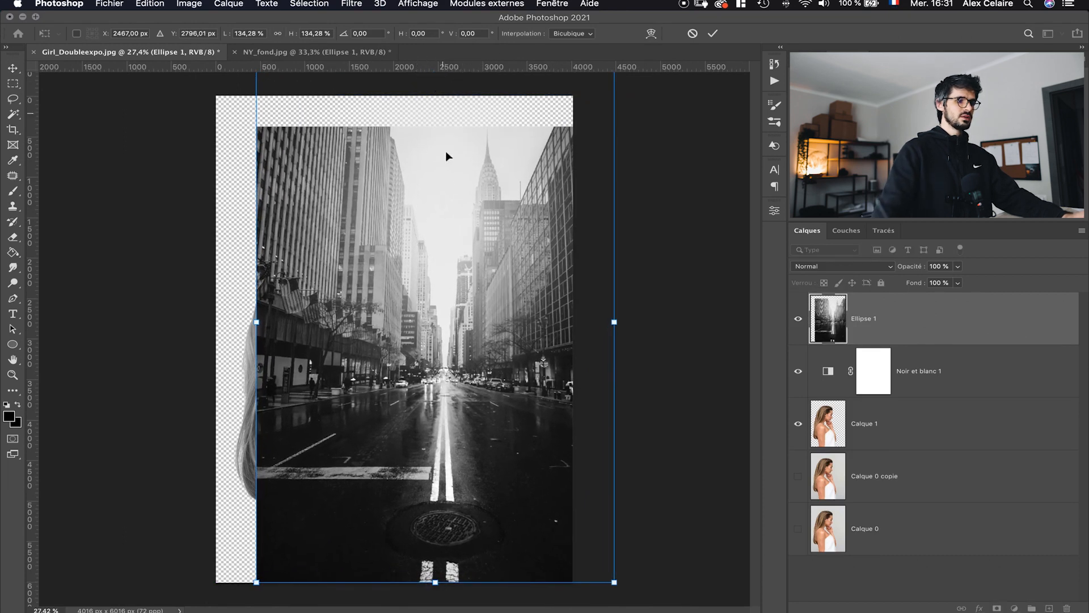
pyautogui.moveTo(258, 321); pyautogui.dragTo(198, 321)
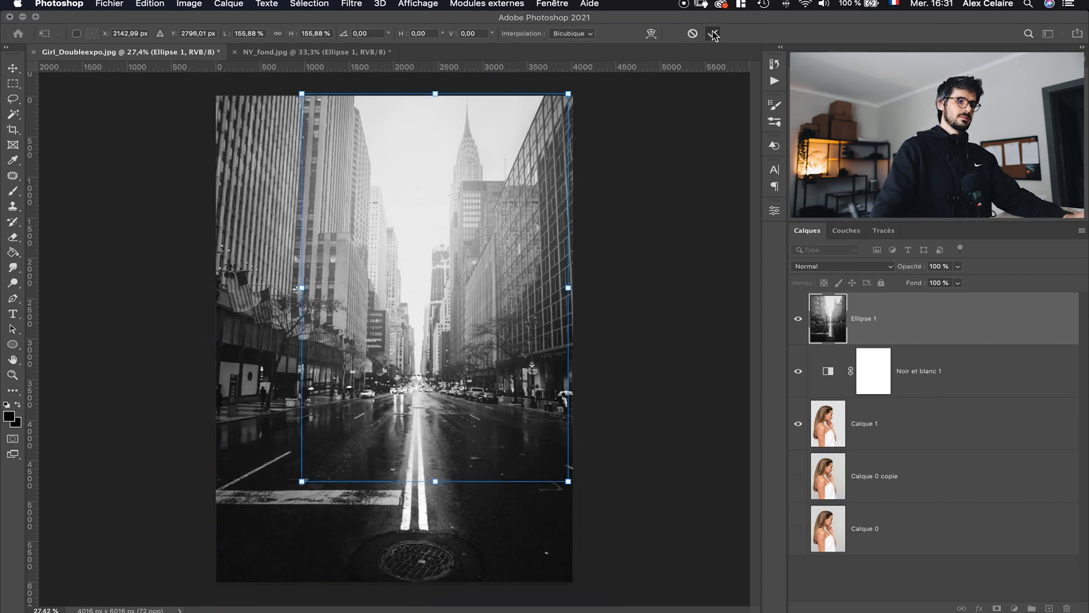
pyautogui.press('Return')
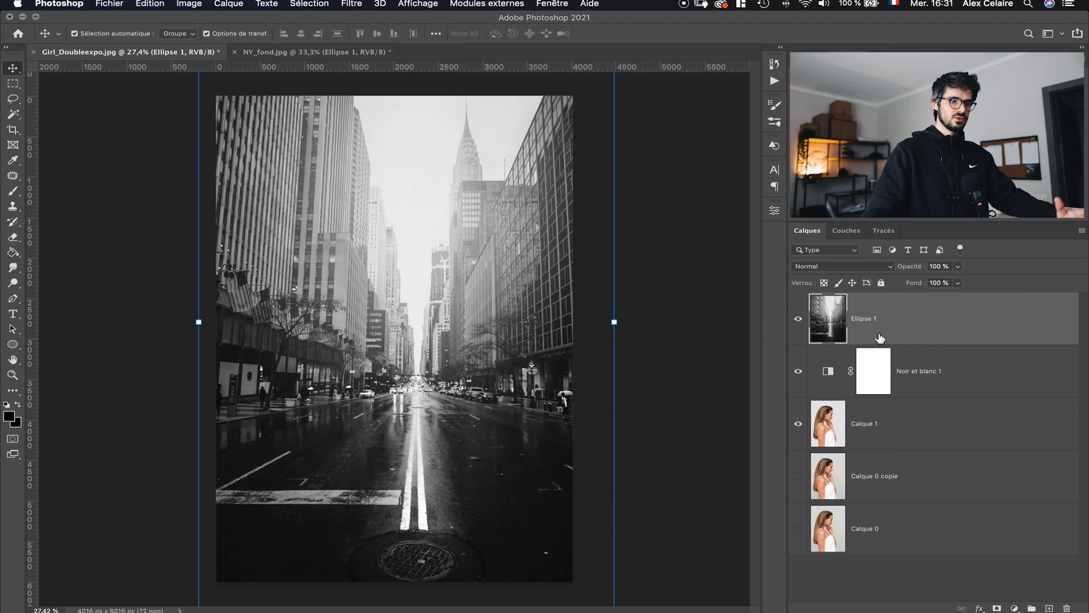
# - Clip the city layer and the Noir et blanc 1 adjustment to the woman layer below
pyautogui.keyDown('alt'); pyautogui.click(913, 344); pyautogui.keyUp('alt')
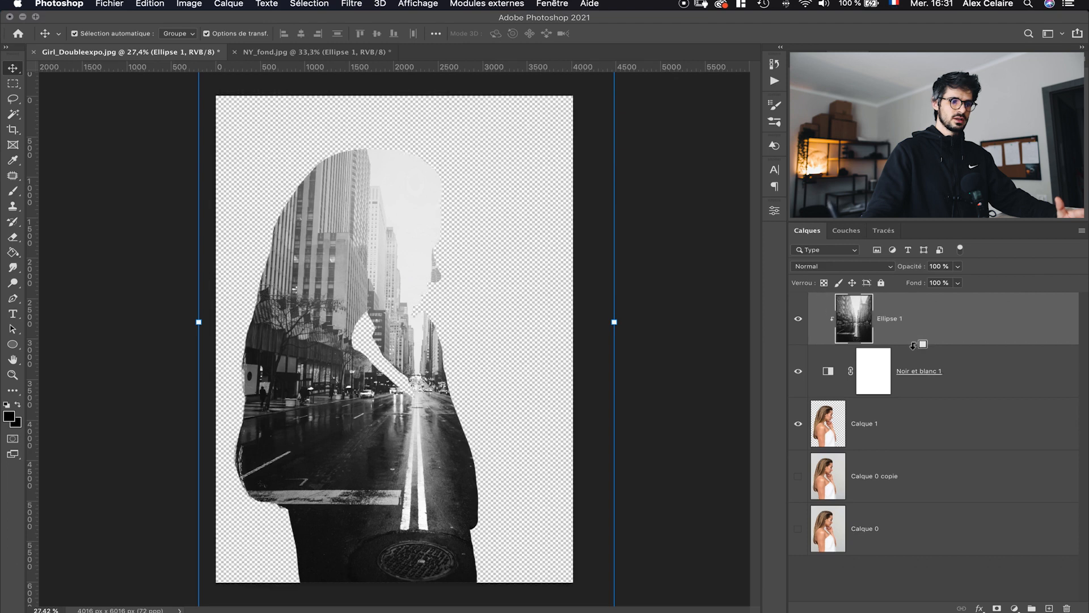
pyautogui.keyDown('alt'); pyautogui.click(912, 396); pyautogui.keyUp('alt')
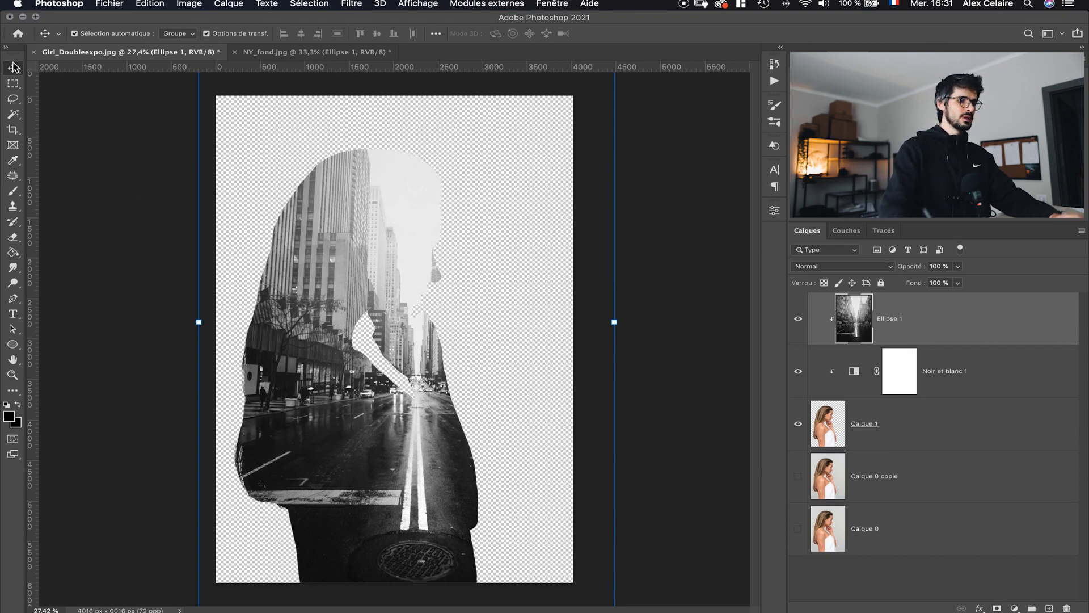
# - Move and scale the clipped city photo to about 126% so the street fits inside the silhouette
pyautogui.moveTo(416, 348); pyautogui.dragTo(352, 342)
pyautogui.scroll(-2, 390, 340)
pyautogui.moveTo(526, 316); pyautogui.dragTo(612, 316)
pyautogui.moveTo(357, 471); pyautogui.dragTo(363, 411)
pyautogui.moveTo(340, 464)
pyautogui.mouseDown()
pyautogui.moveTo(355, 412)
pyautogui.moveTo(350, 449)
pyautogui.mouseUp()
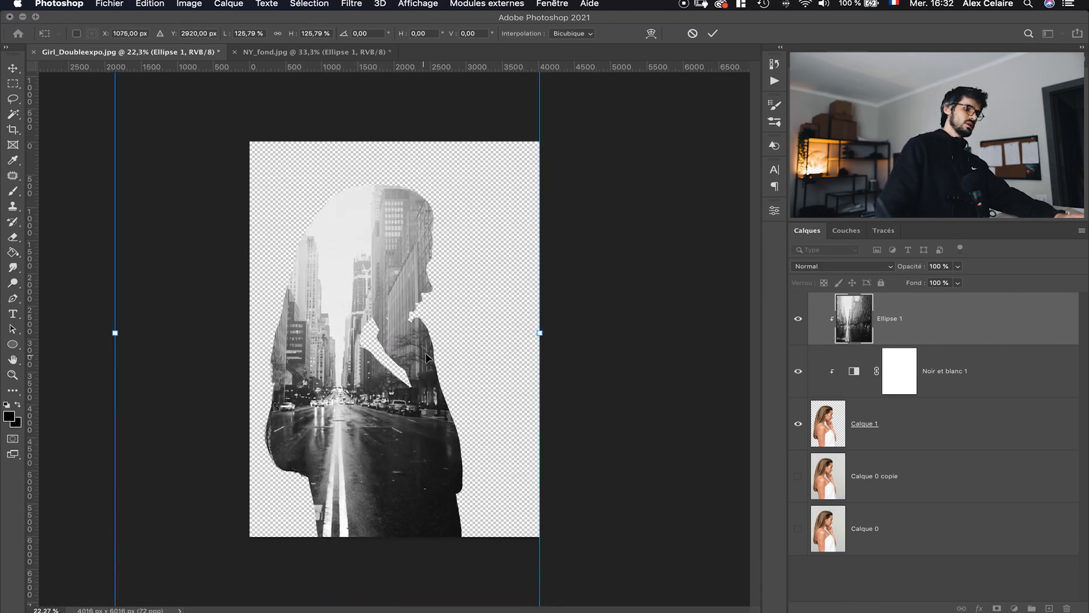
pyautogui.click(713, 36)
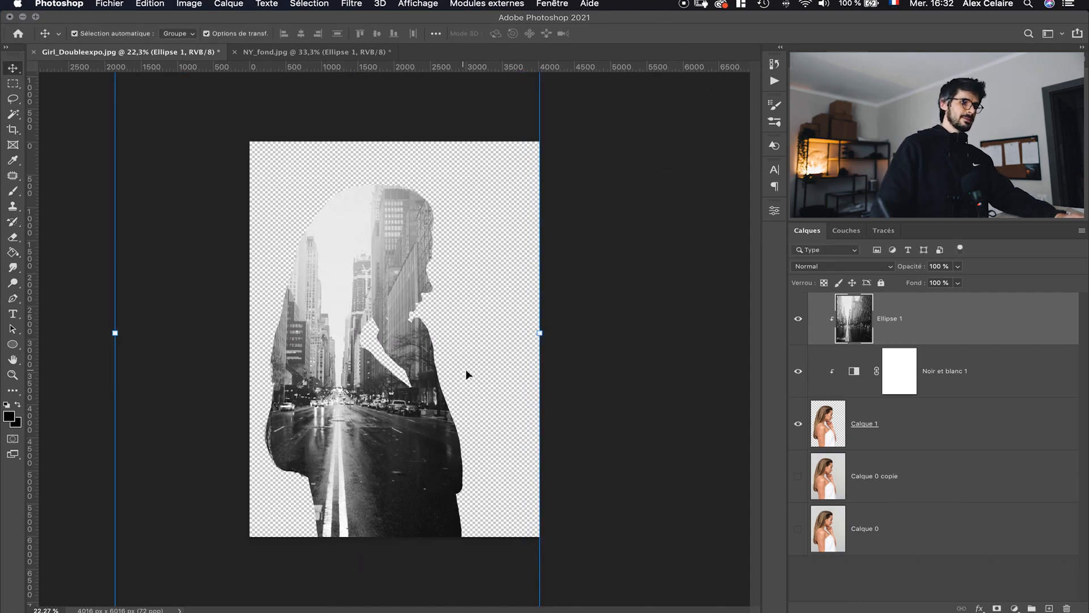
# - Add a layer mask to the city layer and paint it with a soft black brush at 0% hardness and 36% opacity to reveal the face and hair
pyautogui.scroll(3, 469, 379)
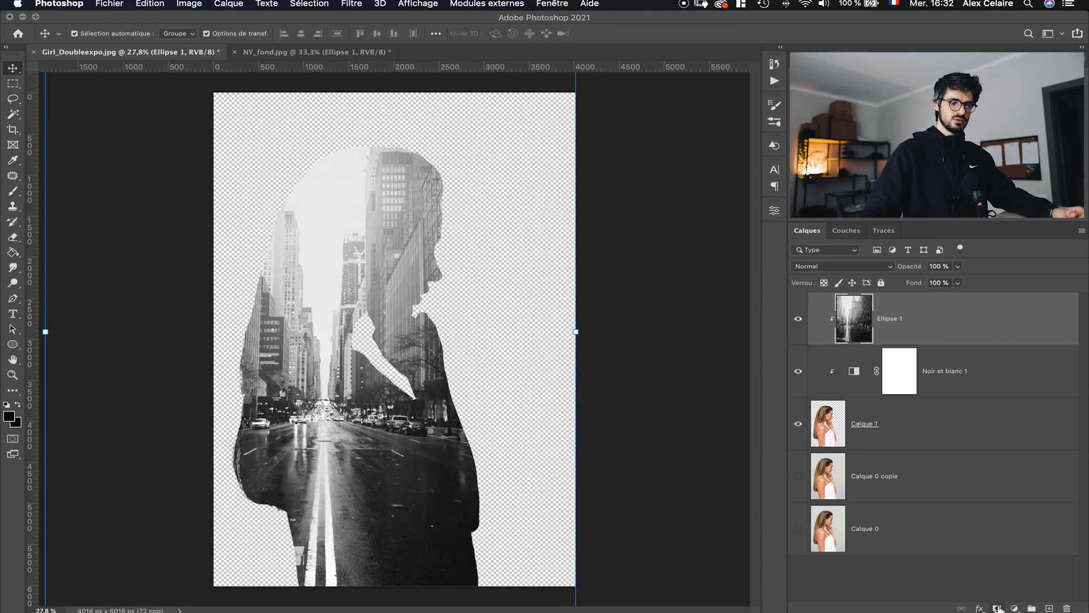
pyautogui.click(996, 608)
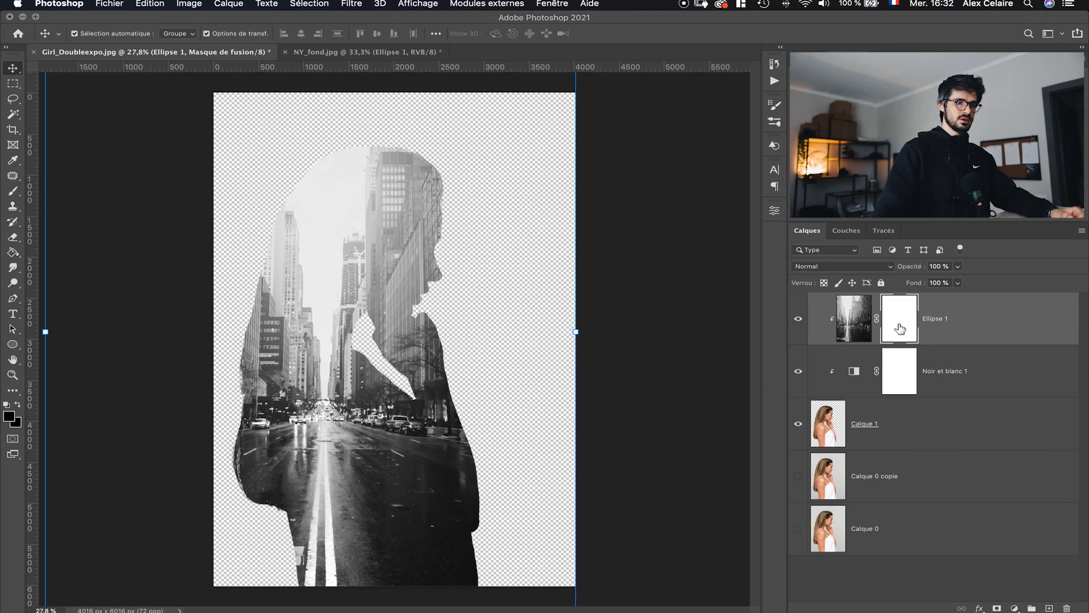
pyautogui.click(13, 191)
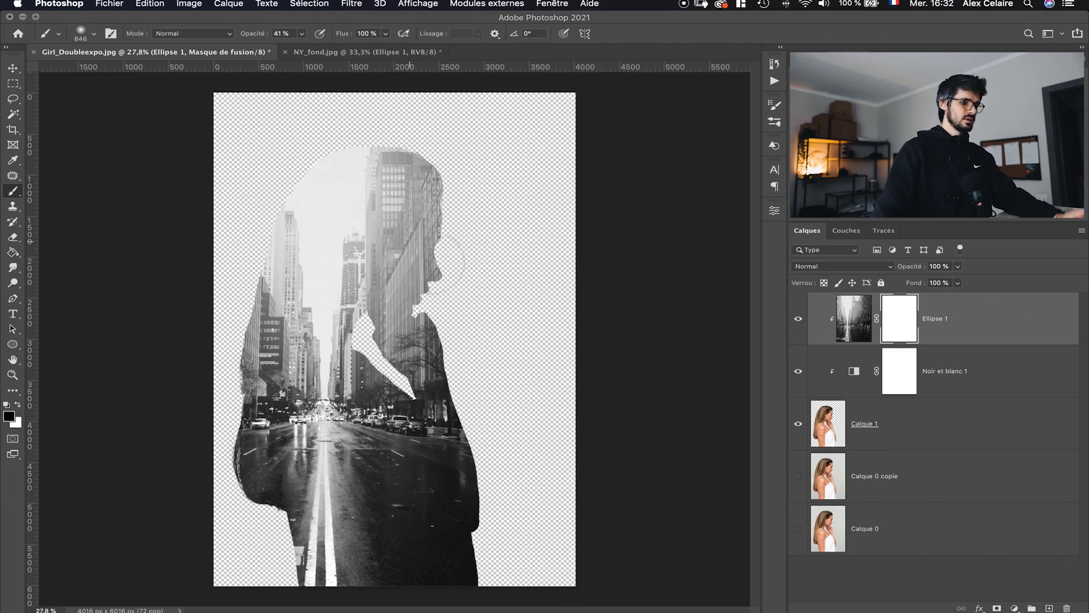
pyautogui.rightClick(445, 281)
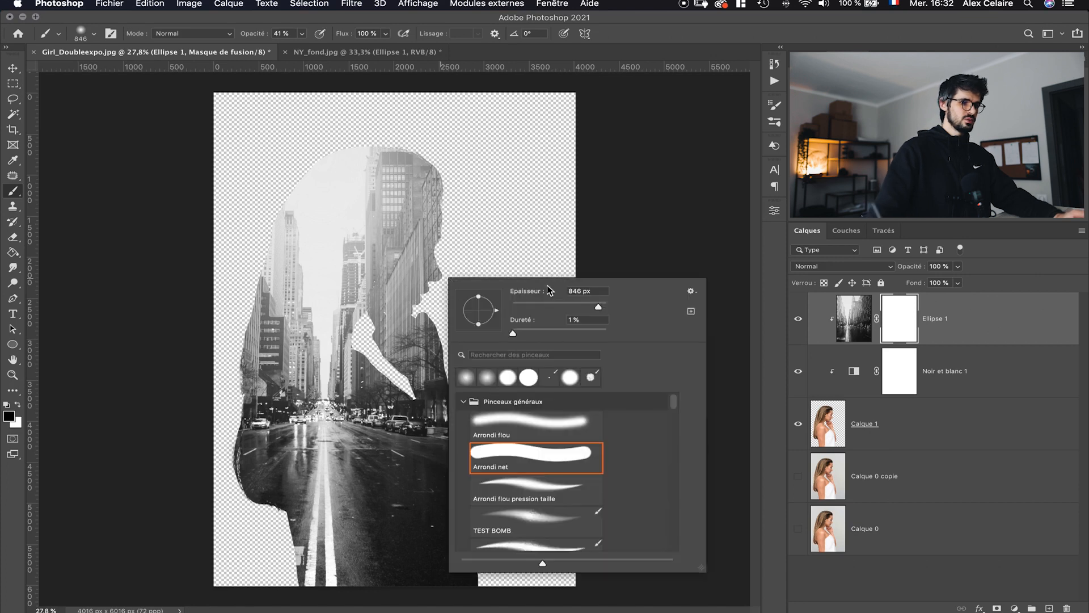
pyautogui.moveTo(513, 333); pyautogui.dragTo(509, 333)
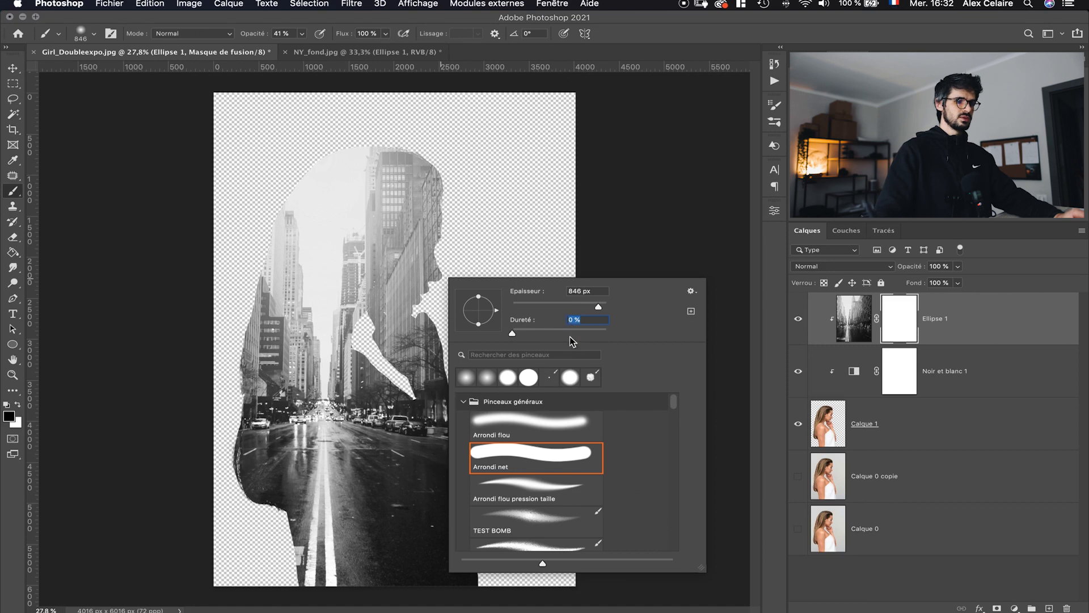
pyautogui.moveTo(256, 36); pyautogui.dragTo(250, 39)
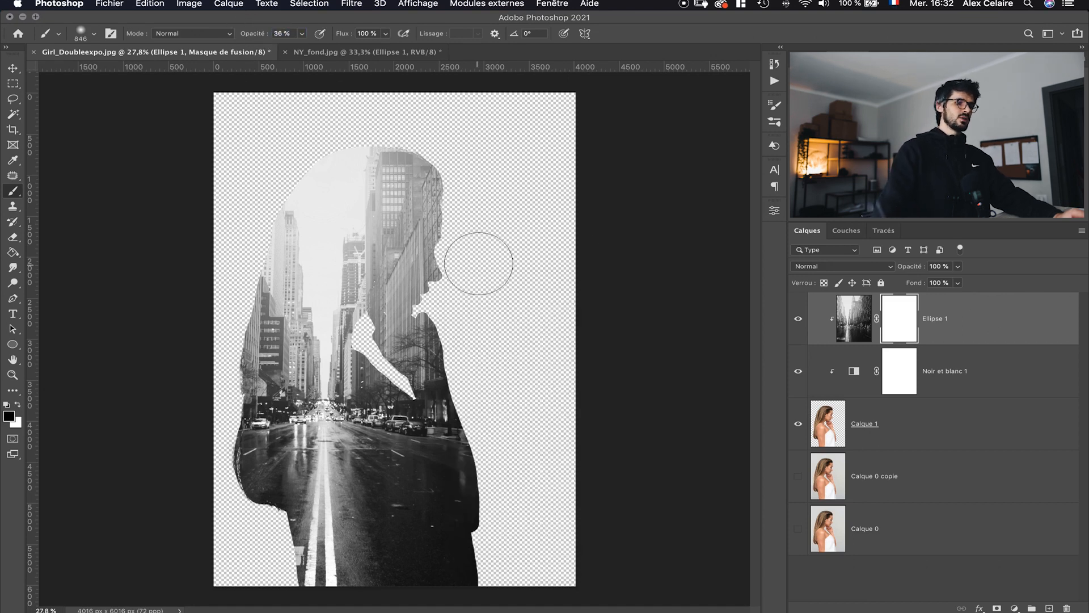
pyautogui.moveTo(438, 302)
pyautogui.mouseDown()
pyautogui.moveTo(454, 210)
pyautogui.moveTo(435, 250)
pyautogui.moveTo(443, 329)
pyautogui.moveTo(443, 248)
pyautogui.moveTo(427, 275)
pyautogui.moveTo(430, 334)
pyautogui.moveTo(427, 262)
pyautogui.moveTo(455, 227)
pyautogui.moveTo(435, 266)
pyautogui.moveTo(433, 324)
pyautogui.moveTo(457, 230)
pyautogui.moveTo(430, 302)
pyautogui.moveTo(446, 344)
pyautogui.moveTo(457, 237)
pyautogui.moveTo(436, 305)
pyautogui.moveTo(447, 314)
pyautogui.moveTo(468, 265)
pyautogui.moveTo(448, 296)
pyautogui.moveTo(475, 434)
pyautogui.moveTo(498, 272)
pyautogui.moveTo(479, 302)
pyautogui.moveTo(392, 265)
pyautogui.moveTo(382, 278)
pyautogui.moveTo(418, 321)
pyautogui.moveTo(437, 289)
pyautogui.moveTo(434, 240)
pyautogui.moveTo(414, 340)
pyautogui.mouseUp()
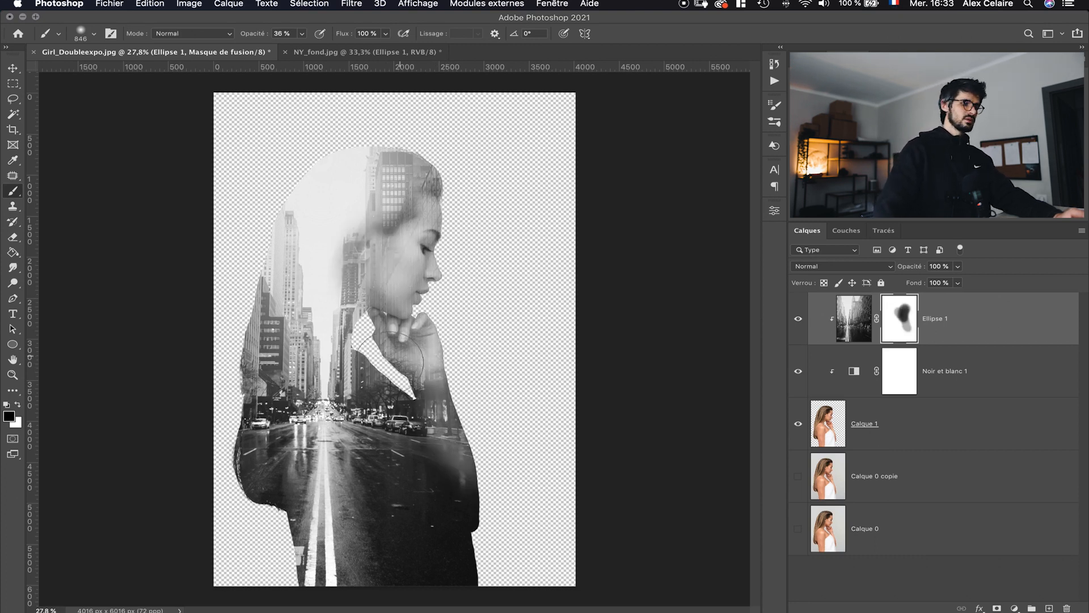
pyautogui.moveTo(289, 327)
pyautogui.mouseDown()
pyautogui.moveTo(259, 325)
pyautogui.moveTo(248, 300)
pyautogui.moveTo(247, 448)
pyautogui.moveTo(237, 380)
pyautogui.moveTo(235, 426)
pyautogui.moveTo(229, 331)
pyautogui.moveTo(235, 295)
pyautogui.moveTo(247, 375)
pyautogui.moveTo(241, 272)
pyautogui.moveTo(250, 281)
pyautogui.moveTo(231, 457)
pyautogui.moveTo(233, 343)
pyautogui.mouseUp()
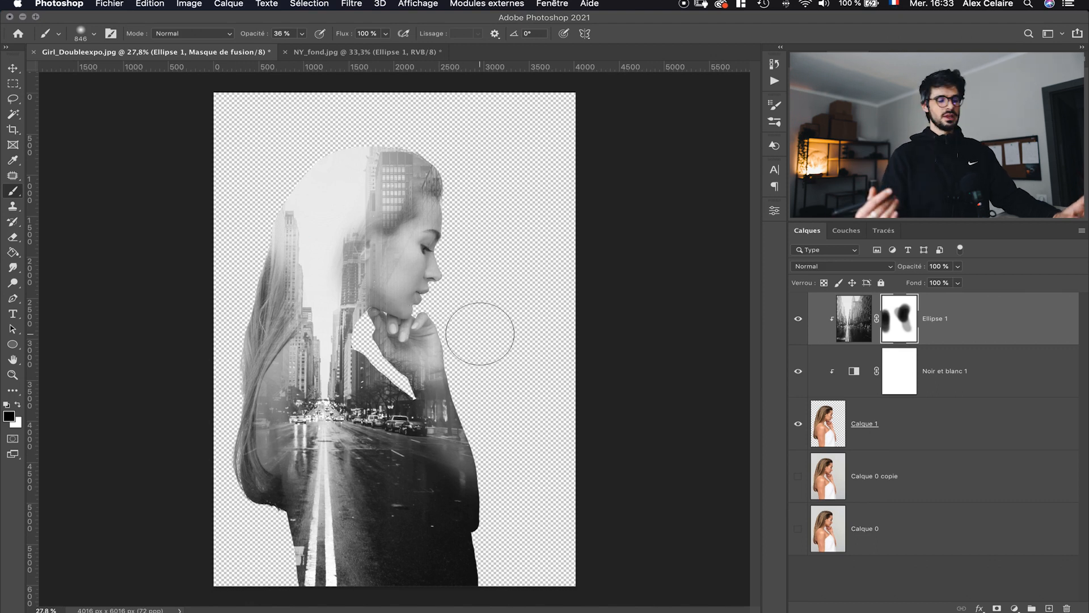
# - Refine the city layer mask by alternating white and black brush strokes around the face, neck and chest
pyautogui.press('x')
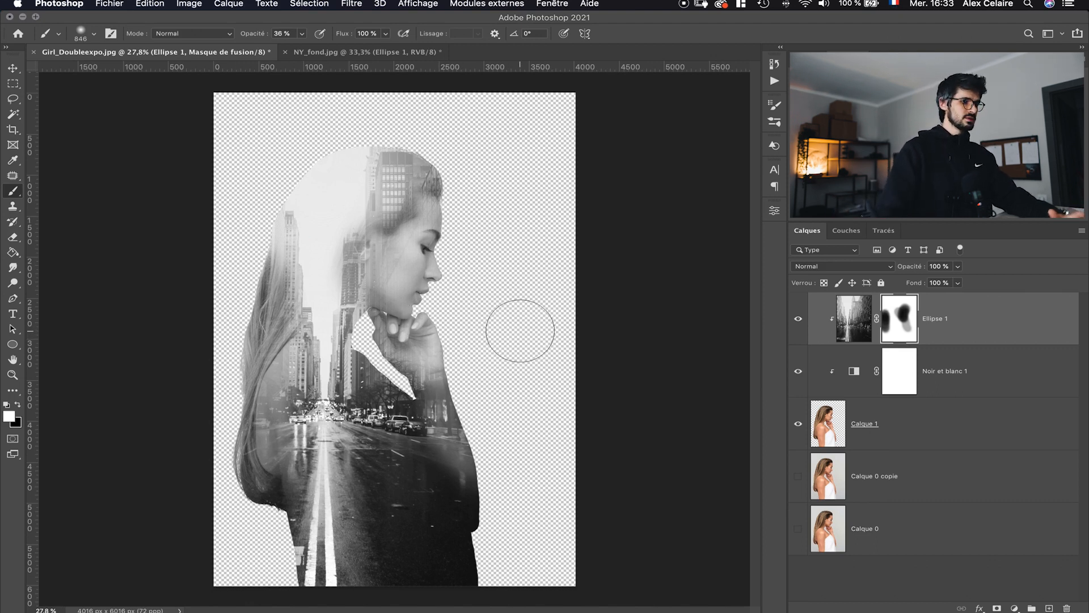
pyautogui.moveTo(398, 227)
pyautogui.mouseDown()
pyautogui.moveTo(367, 229)
pyautogui.moveTo(381, 253)
pyautogui.moveTo(398, 242)
pyautogui.moveTo(413, 269)
pyautogui.moveTo(423, 248)
pyautogui.moveTo(412, 256)
pyautogui.moveTo(393, 240)
pyautogui.moveTo(371, 267)
pyautogui.moveTo(434, 237)
pyautogui.moveTo(373, 256)
pyautogui.moveTo(411, 285)
pyautogui.mouseUp()
pyautogui.press('x')
pyautogui.moveTo(435, 299)
pyautogui.mouseDown()
pyautogui.moveTo(437, 273)
pyautogui.moveTo(432, 328)
pyautogui.moveTo(457, 243)
pyautogui.moveTo(485, 306)
pyautogui.mouseUp()
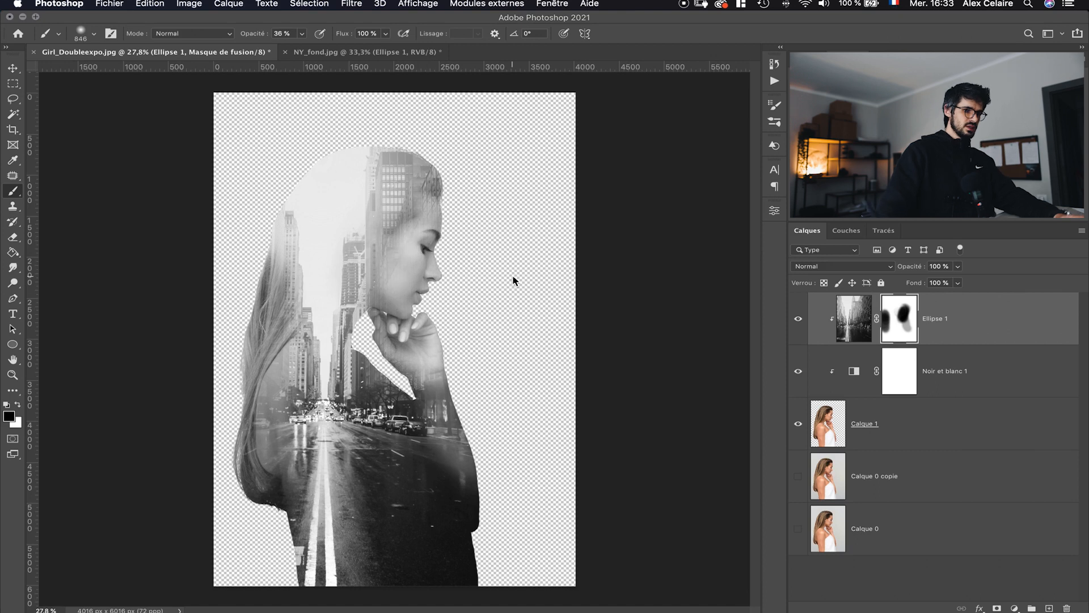
pyautogui.moveTo(486, 450)
pyautogui.mouseDown()
pyautogui.moveTo(498, 509)
pyautogui.moveTo(489, 469)
pyautogui.moveTo(424, 435)
pyautogui.moveTo(403, 435)
pyautogui.moveTo(445, 491)
pyautogui.moveTo(430, 465)
pyautogui.moveTo(410, 483)
pyautogui.mouseUp()
pyautogui.press('x')
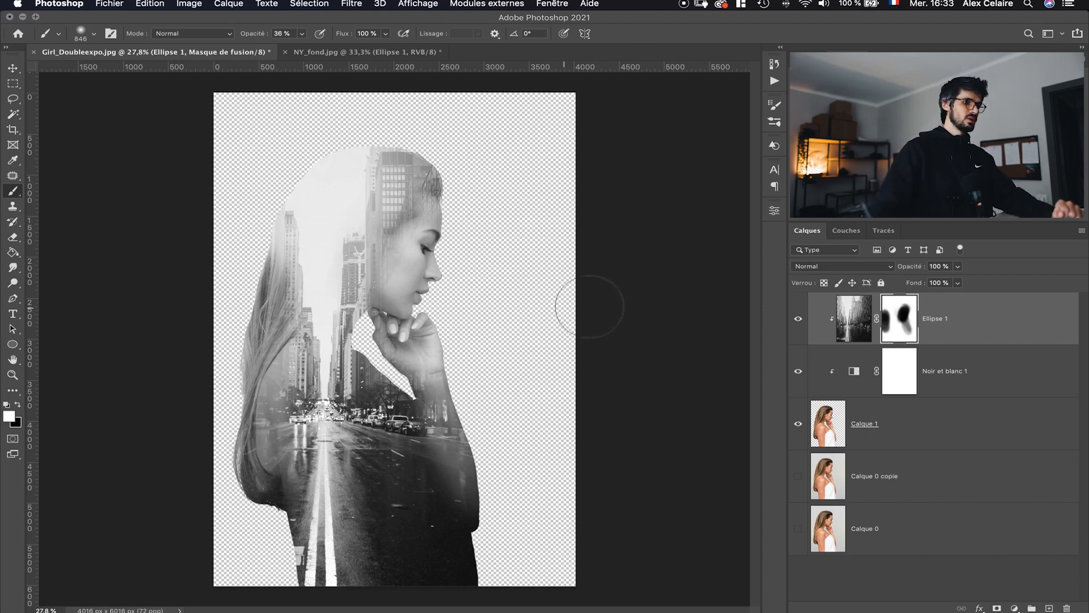
# - Add a solid colour fill layer and move it below Calque 1
pyautogui.click(1014, 608)
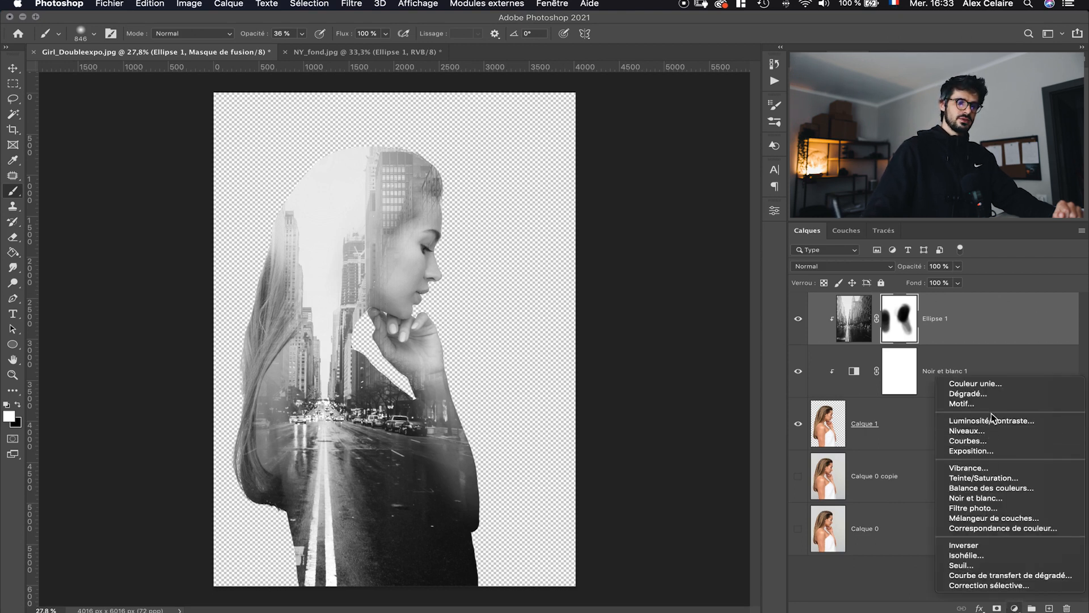
pyautogui.click(998, 385)
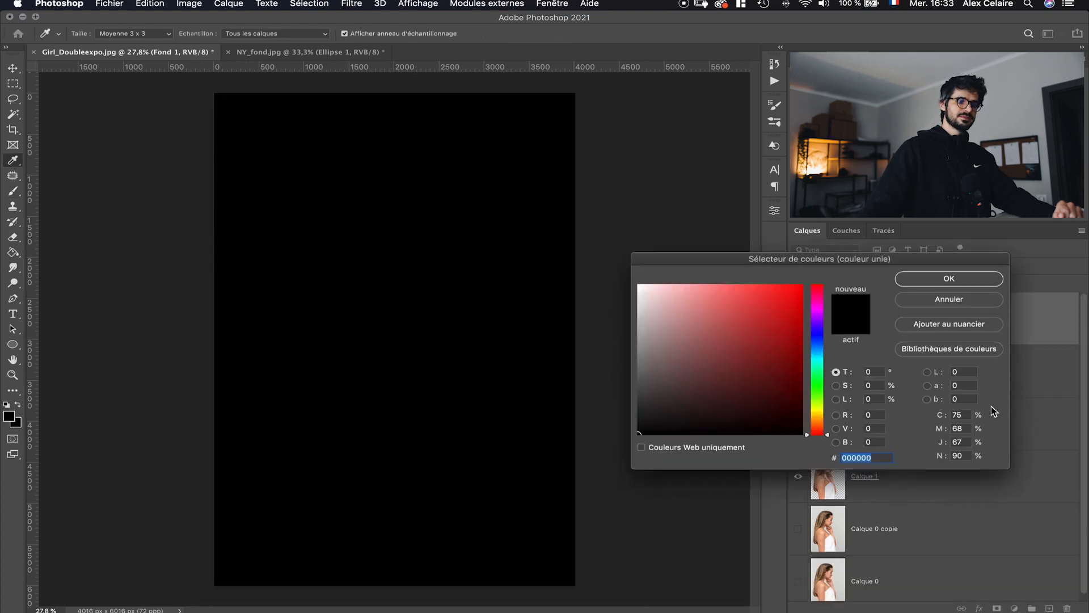
pyautogui.click(921, 280)
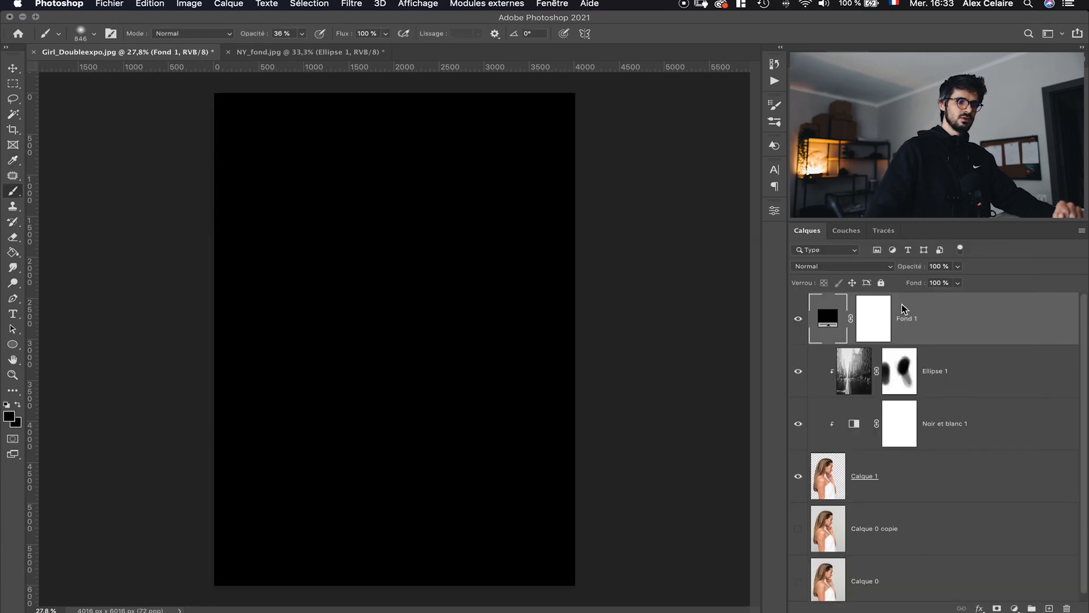
pyautogui.moveTo(815, 341); pyautogui.dragTo(826, 471)
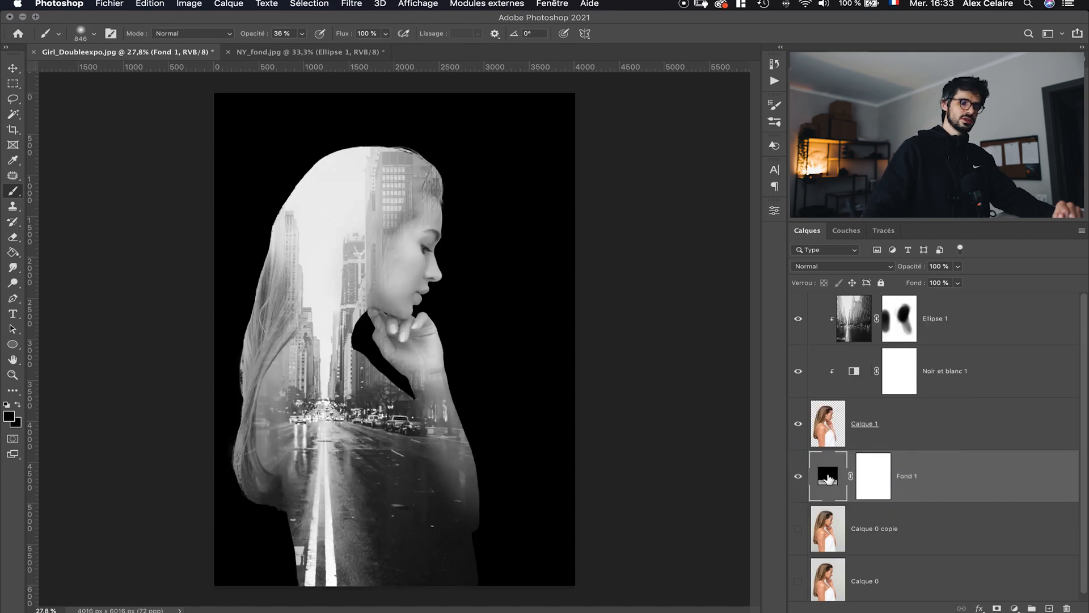
# - Change the fill layer's colour to #ececec by sampling the light area of the image
pyautogui.doubleClick(828, 476)
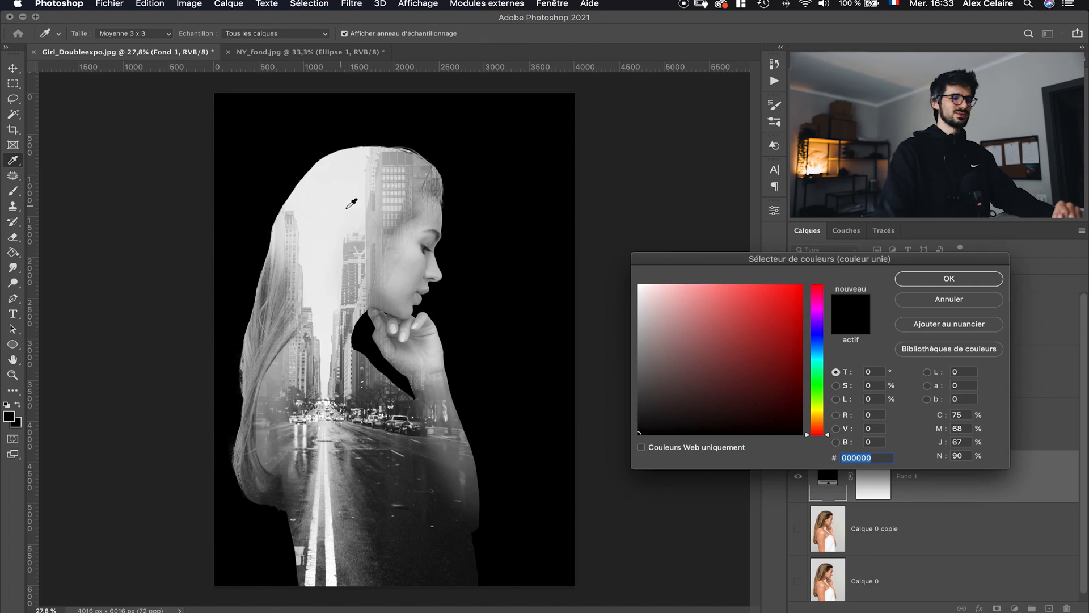
pyautogui.click(333, 164)
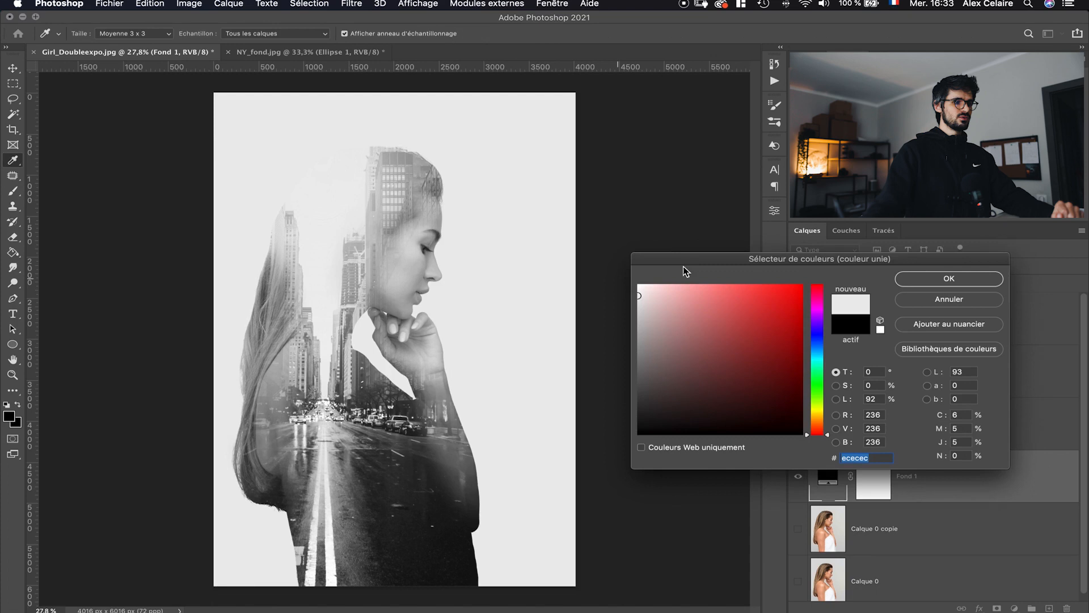
pyautogui.click(916, 278)
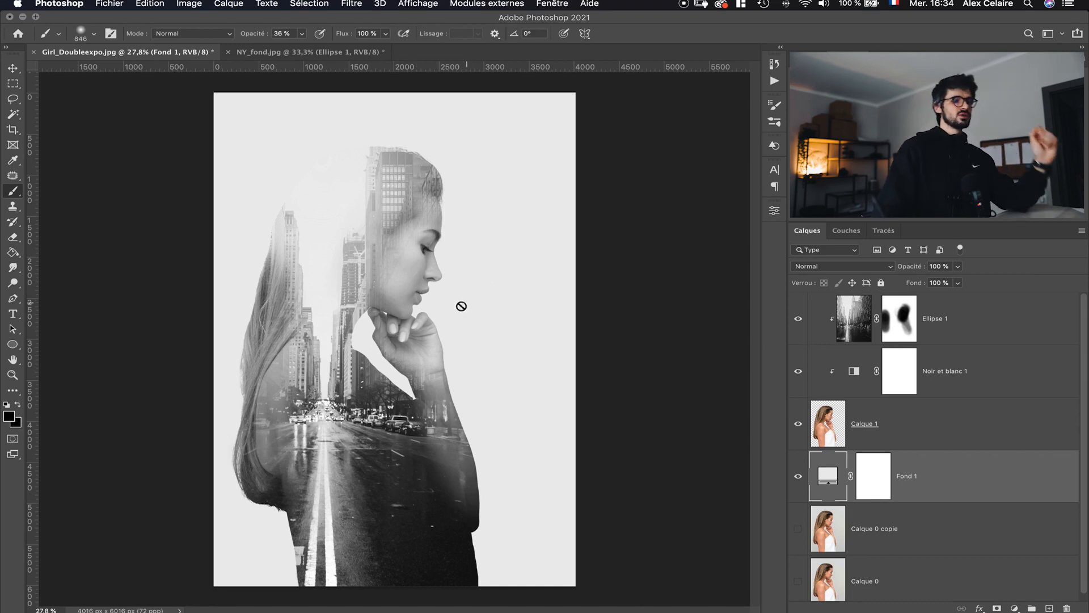
# - Add a clipped Levels adjustment above Calque 1 with black input at 38 and output black at 8
pyautogui.click(937, 430)
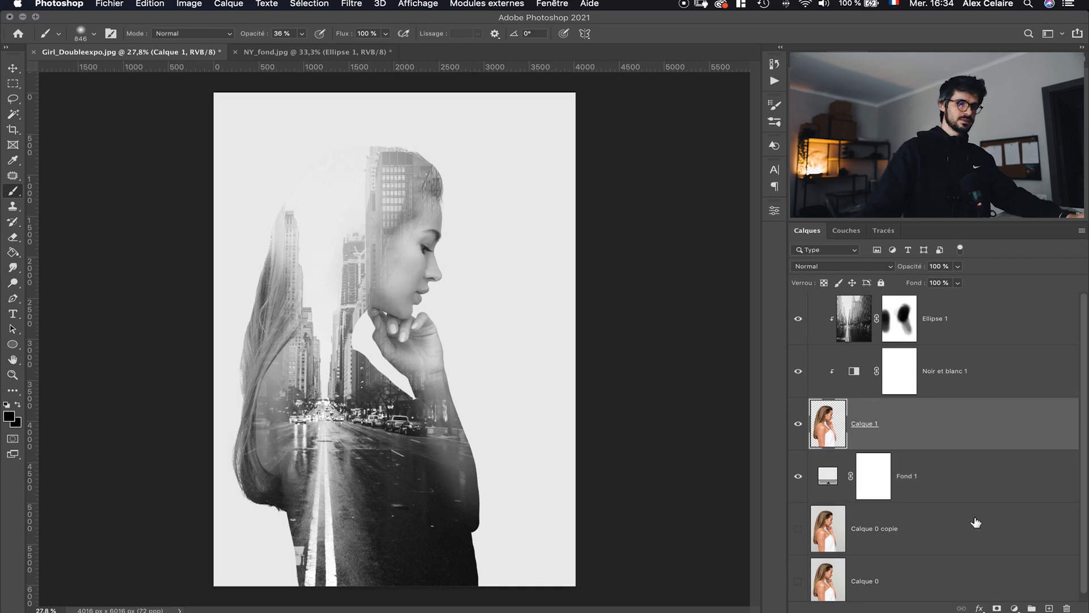
pyautogui.click(1015, 608)
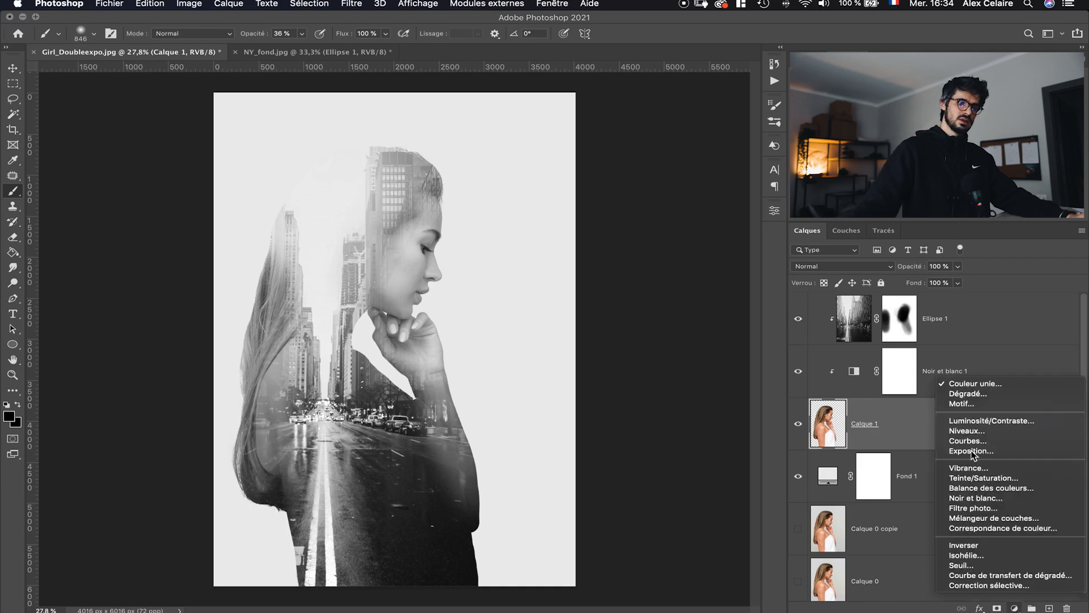
pyautogui.click(984, 436)
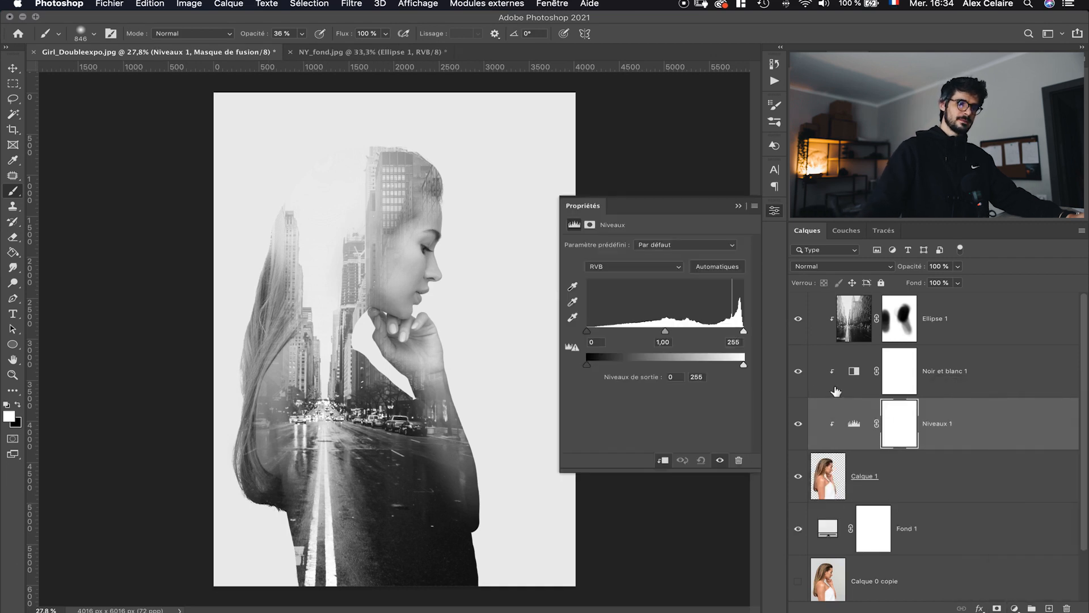
pyautogui.moveTo(590, 335); pyautogui.dragTo(614, 336)
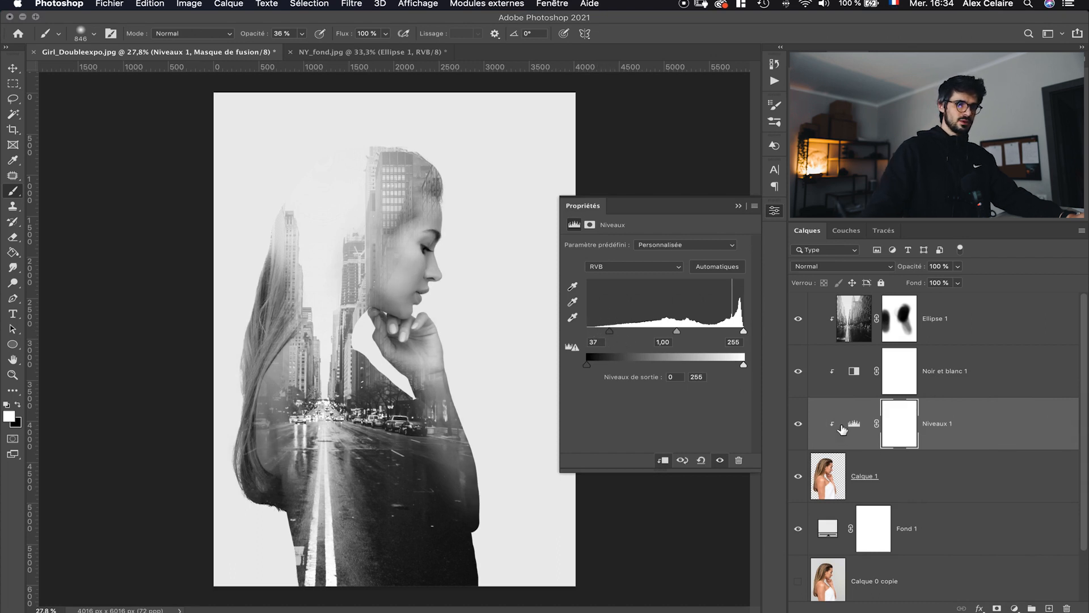
pyautogui.moveTo(618, 335)
pyautogui.mouseDown()
pyautogui.moveTo(606, 335)
pyautogui.moveTo(596, 364)
pyautogui.moveTo(664, 372)
pyautogui.moveTo(595, 379)
pyautogui.moveTo(609, 337)
pyautogui.mouseUp()
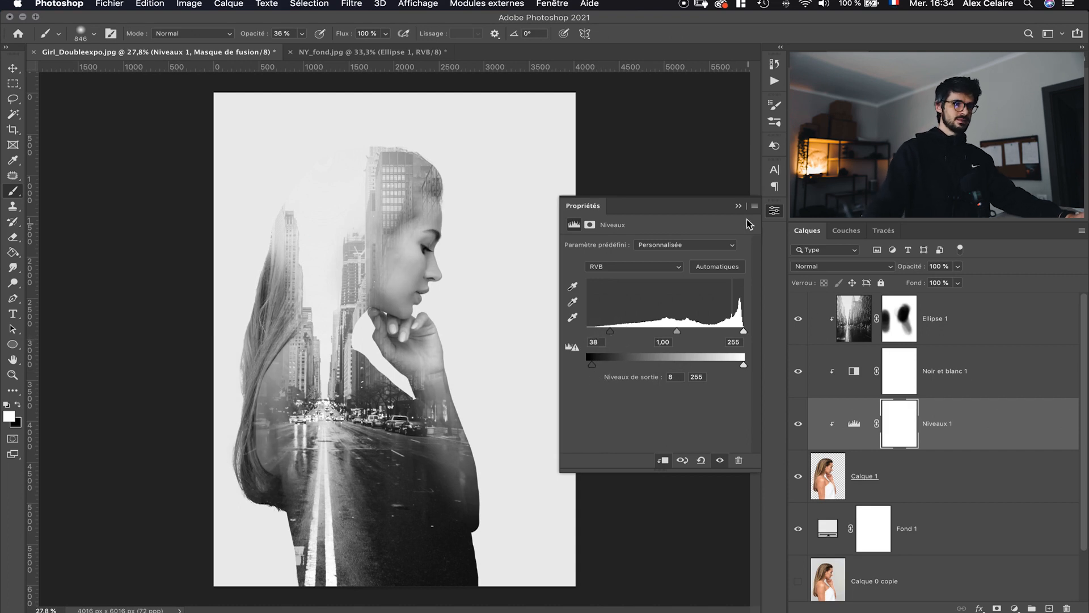
pyautogui.click(774, 212)
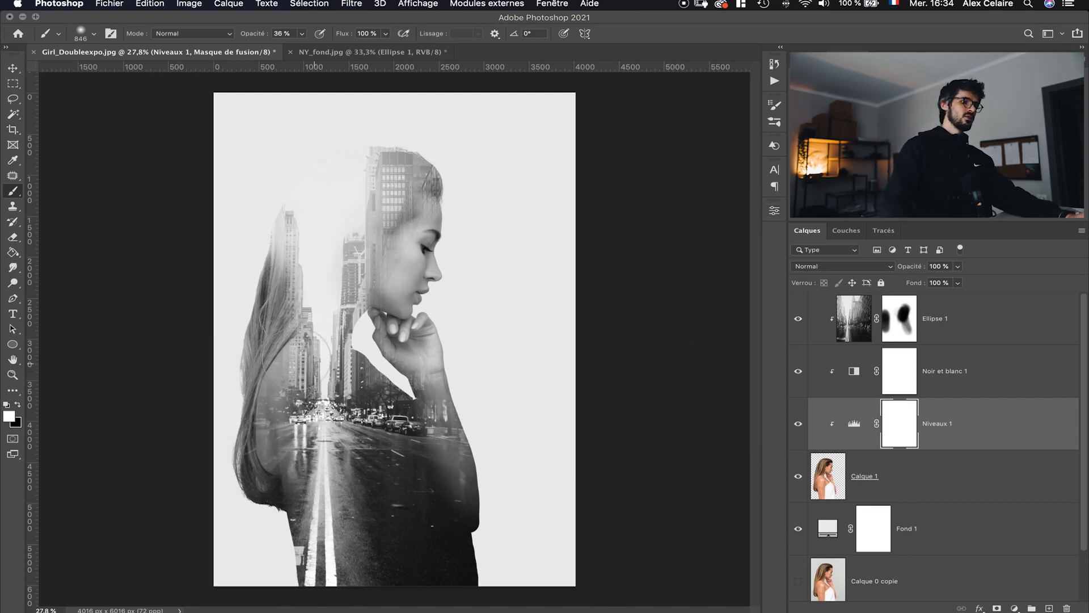
# - Crop the canvas to a 4:5 ratio, widening it on both sides
pyautogui.click(12, 129)
pyautogui.moveTo(213, 336); pyautogui.dragTo(196, 340)
pyautogui.moveTo(411, 355); pyautogui.dragTo(418, 356)
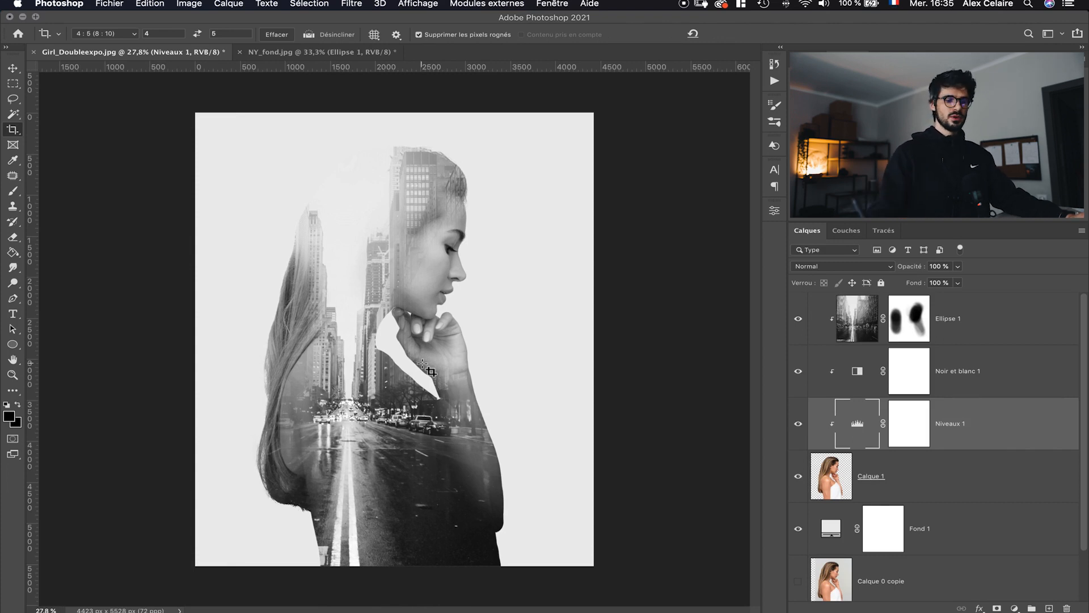
# - Add a Curves adjustment layer and place it at the top of the layer stack
pyautogui.click(1015, 608)
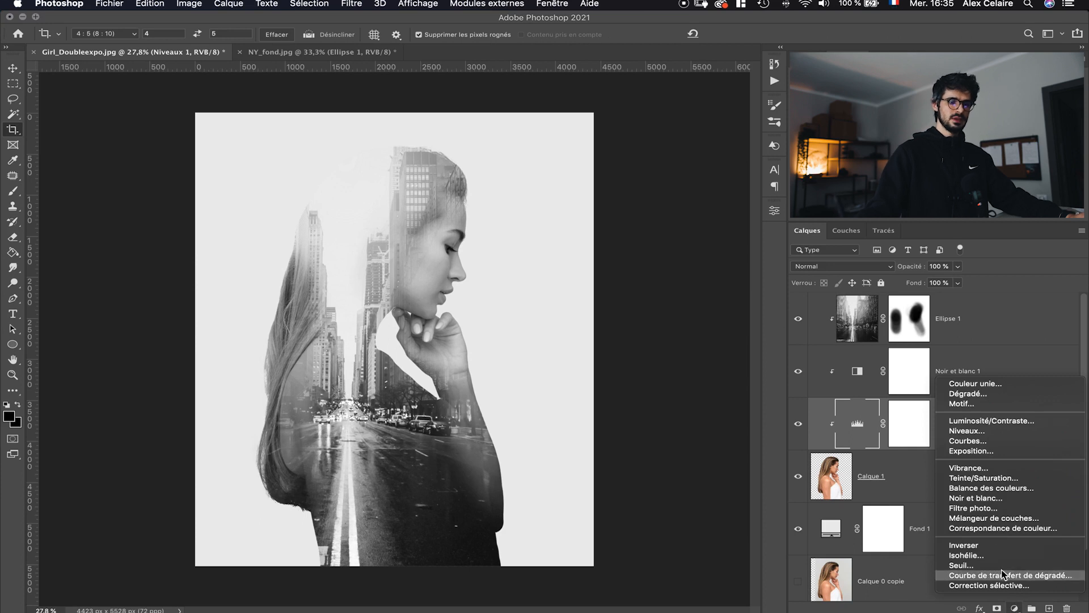
pyautogui.click(986, 441)
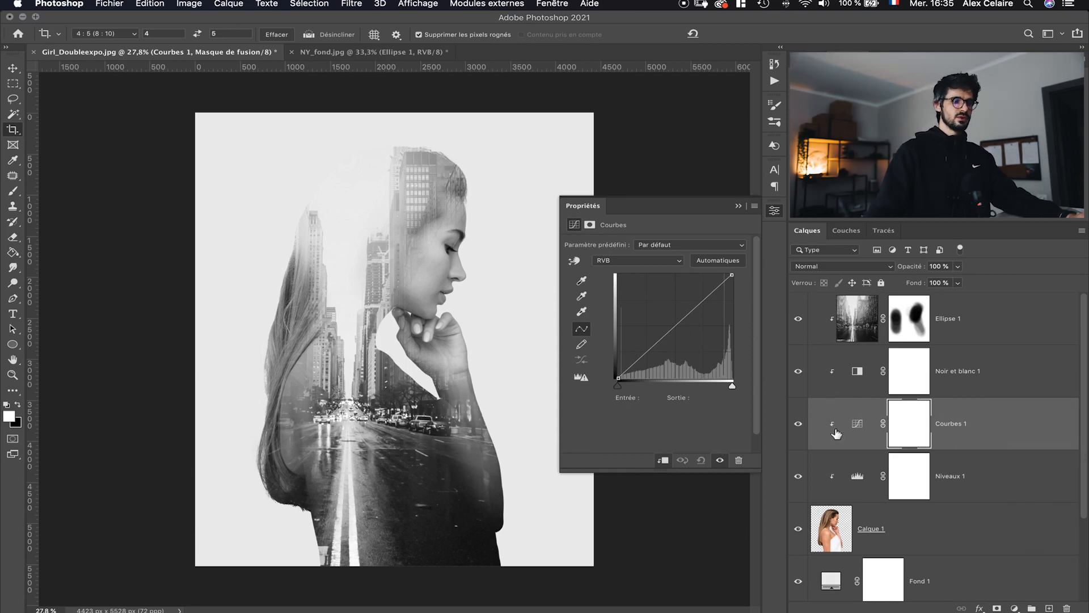
pyautogui.click(651, 261)
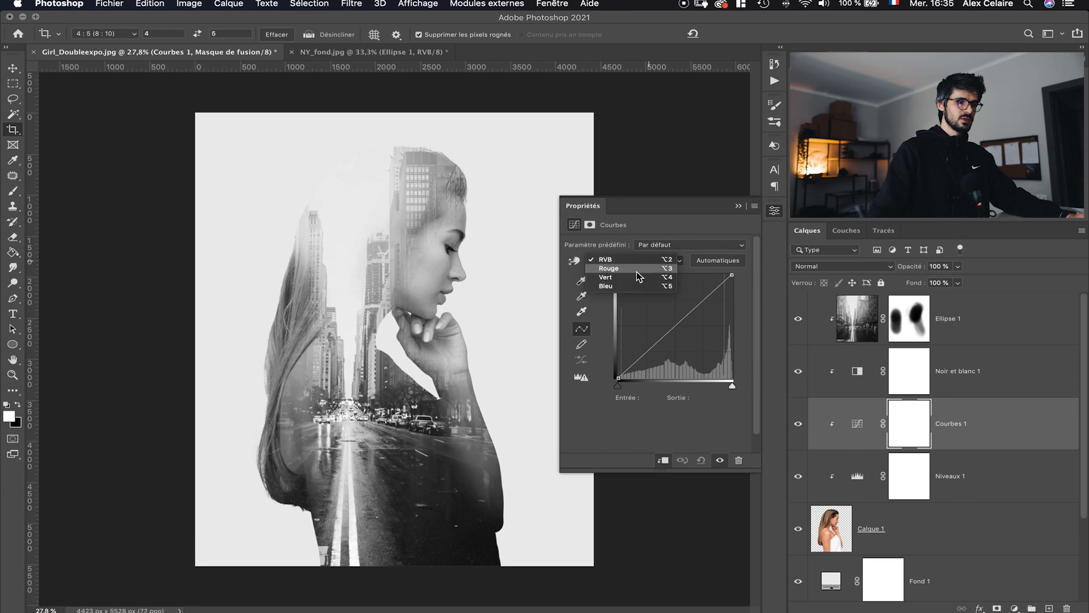
pyautogui.click(636, 270)
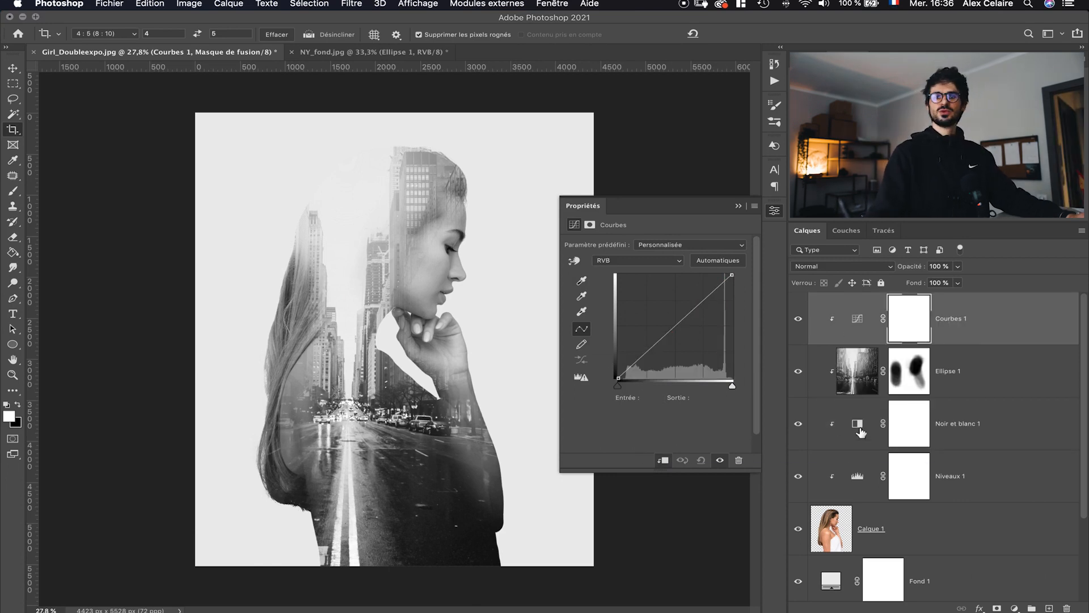
# - Lower the highlight output of the Blue channel curve to 220
pyautogui.hotkey('alt', '5')
pyautogui.moveTo(731, 275); pyautogui.dragTo(732, 295)
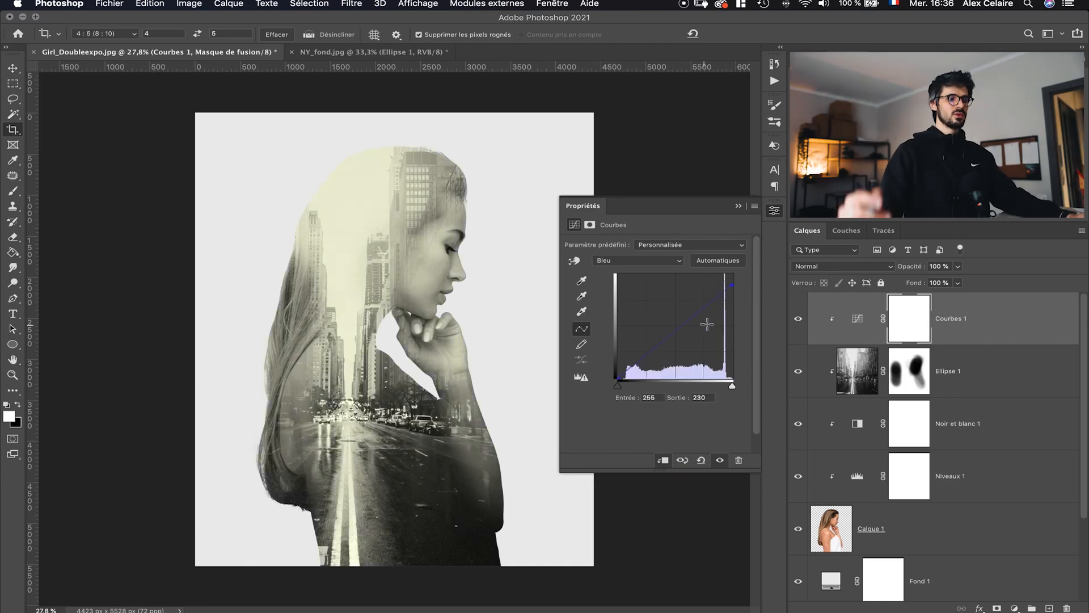
pyautogui.hotkey('shift', 'Down')
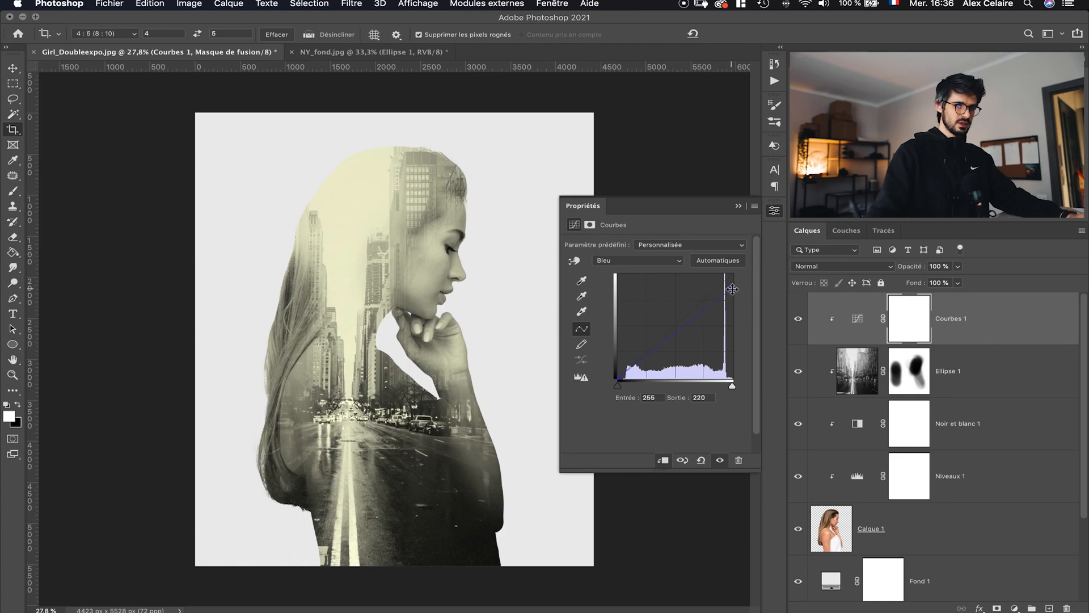
pyautogui.moveTo(733, 289); pyautogui.dragTo(742, 290)
# - In the Red channel, raise the curve's shadow point output to 45
pyautogui.click(641, 260)
pyautogui.click(640, 249)
pyautogui.moveTo(617, 378); pyautogui.dragTo(611, 360)
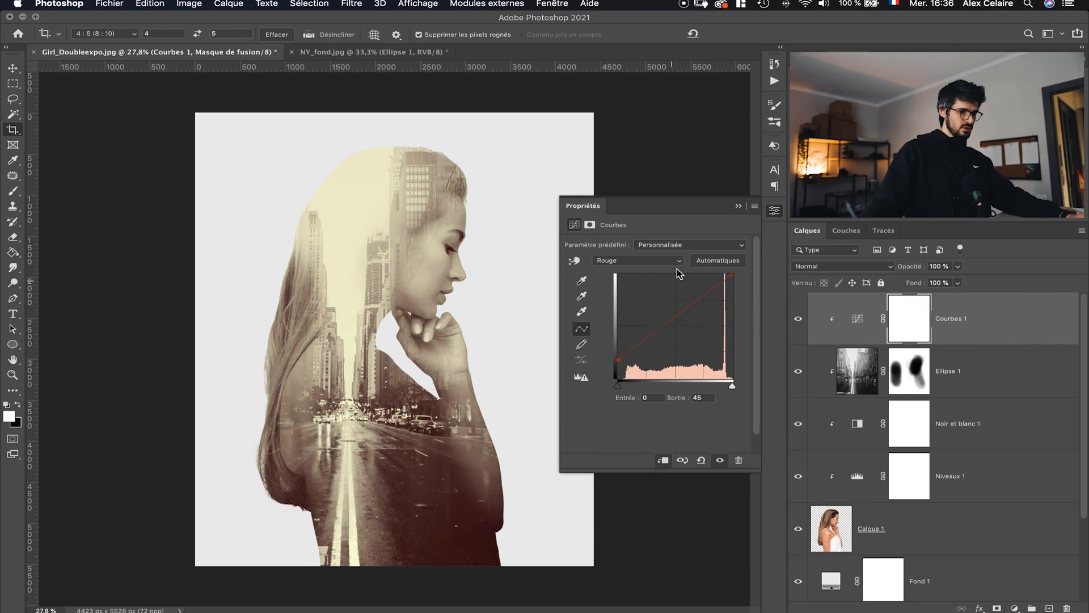
# - In the Blue channel, set the curve's highlight output to 234
pyautogui.click(658, 267)
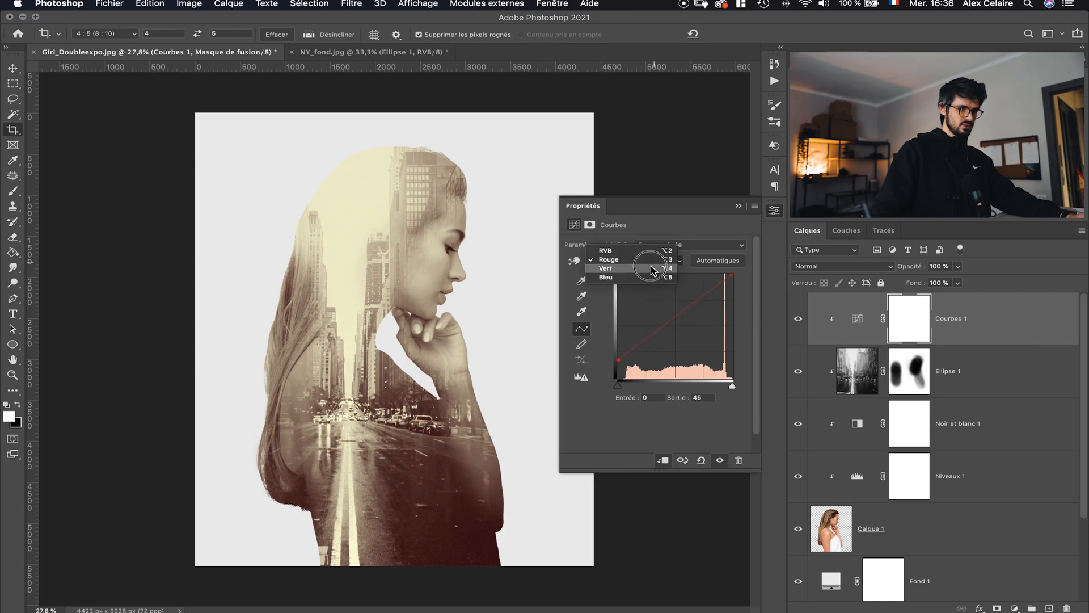
pyautogui.click(662, 278)
pyautogui.moveTo(734, 290); pyautogui.dragTo(730, 284)
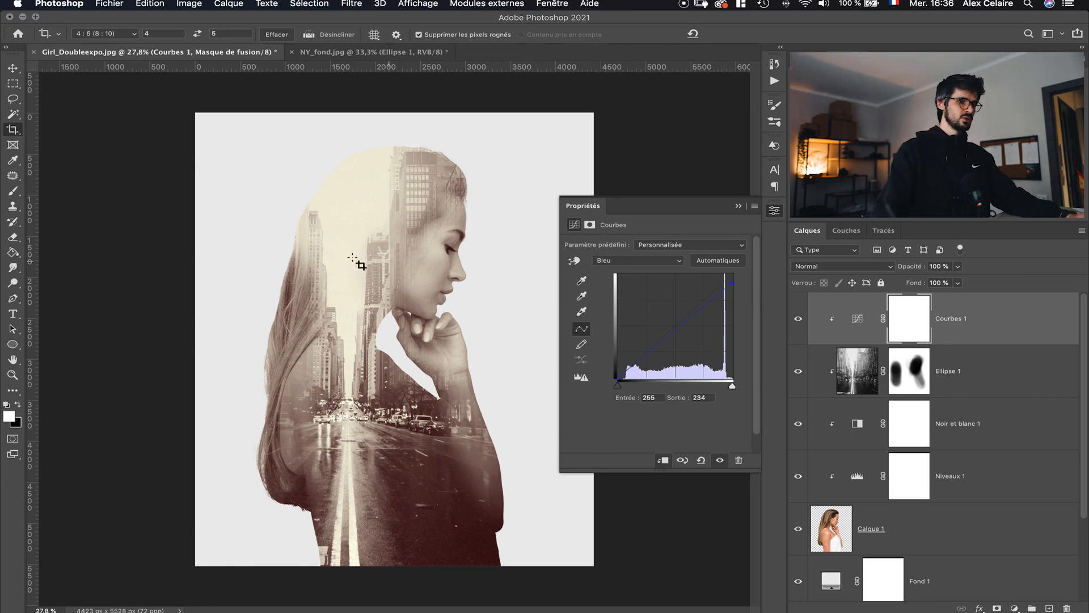
# - Resample the fill layer's colour from the light, toned area at the top of the woman's head
pyautogui.doubleClick(835, 584)
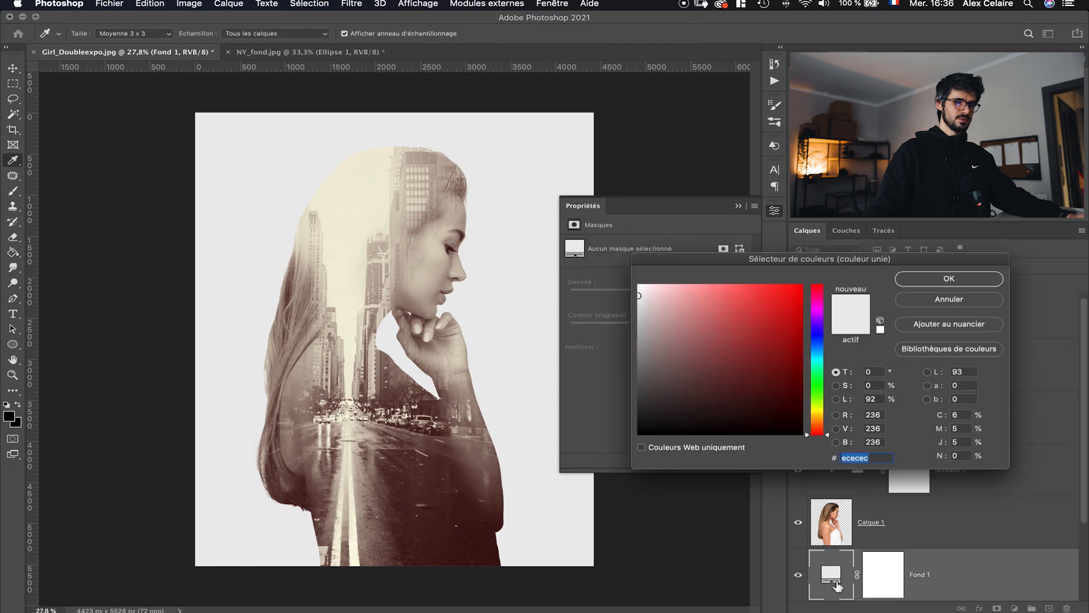
pyautogui.click(363, 171)
pyautogui.click(949, 278)
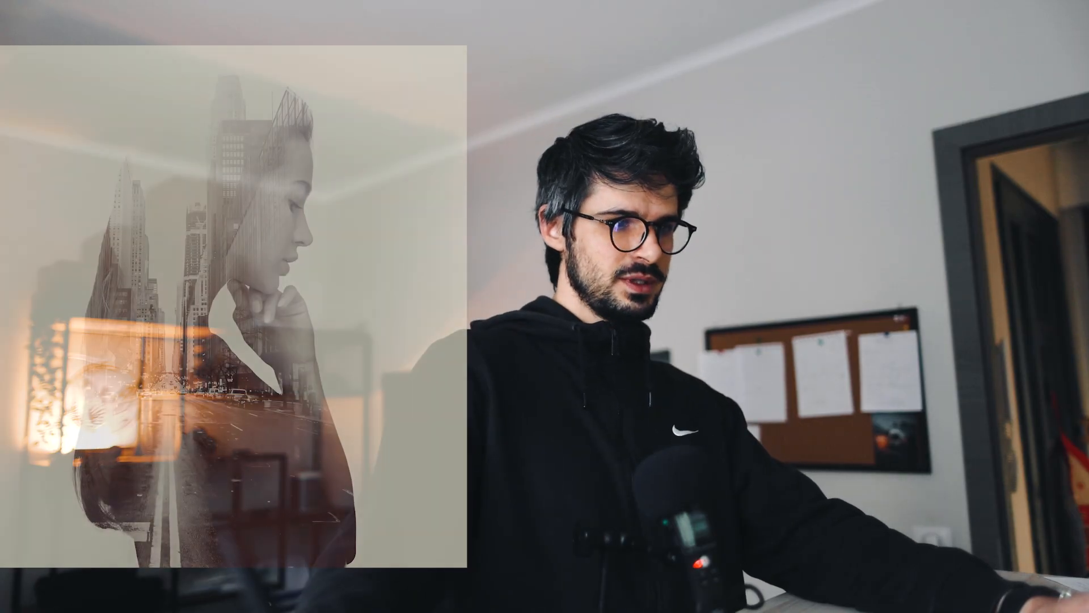